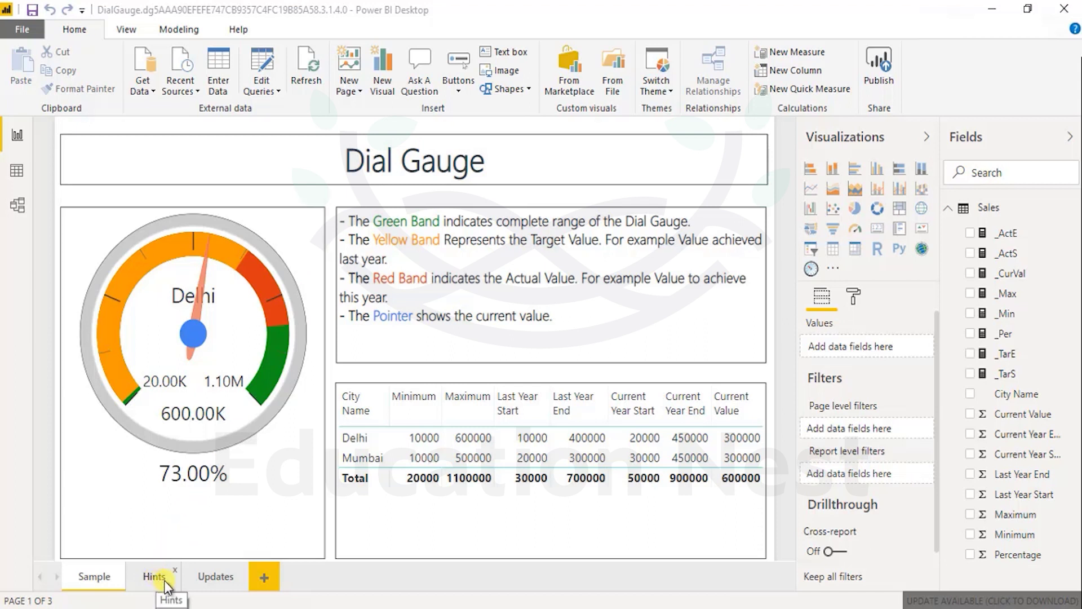
Step: Look through the report's Updates and Hints pages and return to the Sample page
left_click(207, 581)
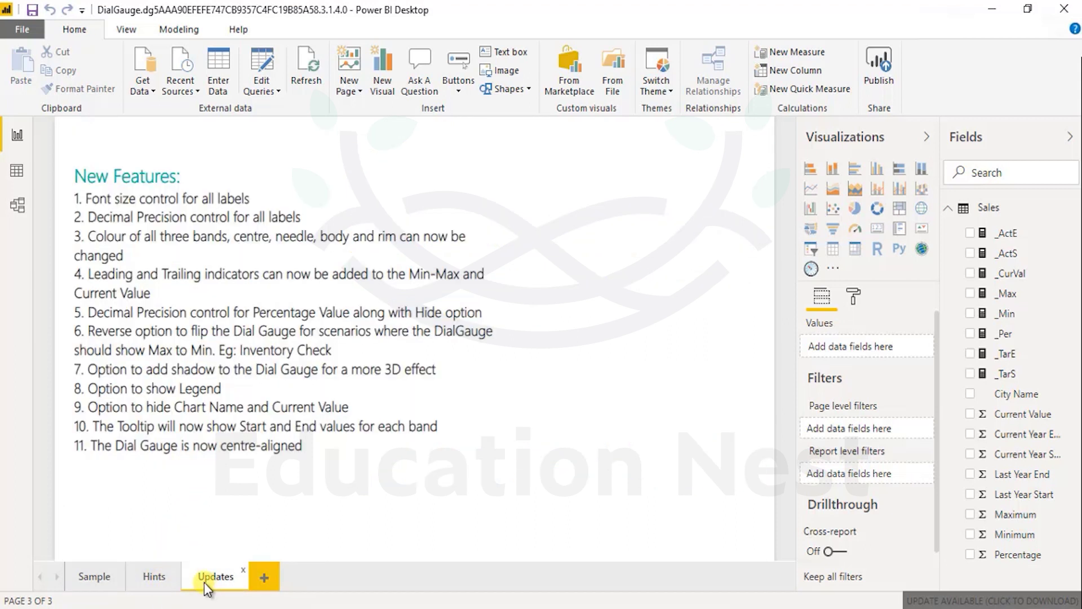
left_click(134, 579)
left_click(87, 576)
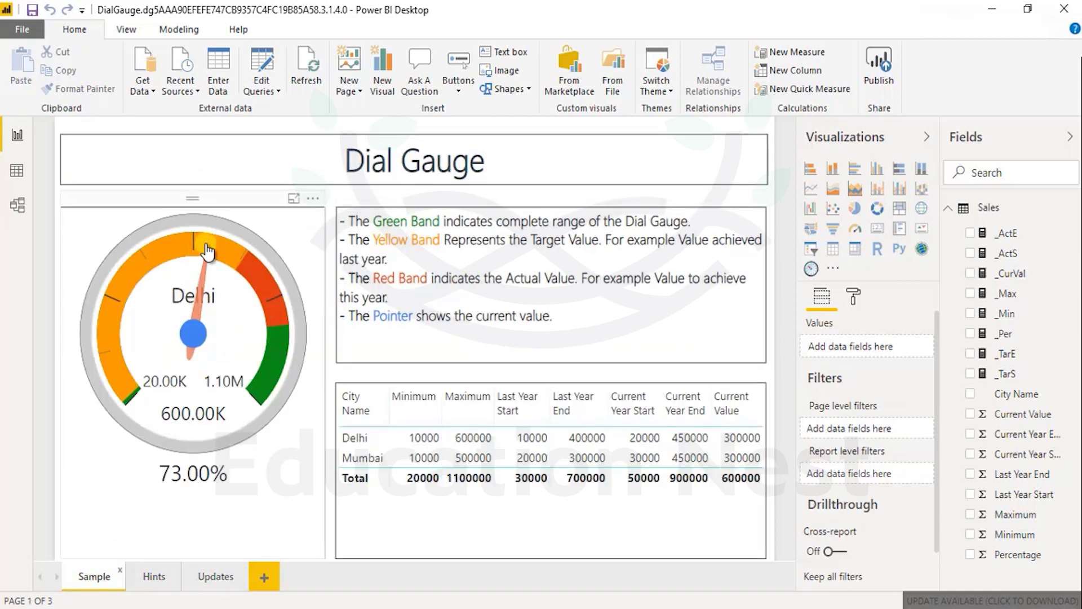
Step: Select the dial gauge, and filter it through the table by the Delhi row and then by the Mumbai row
left_click(209, 246)
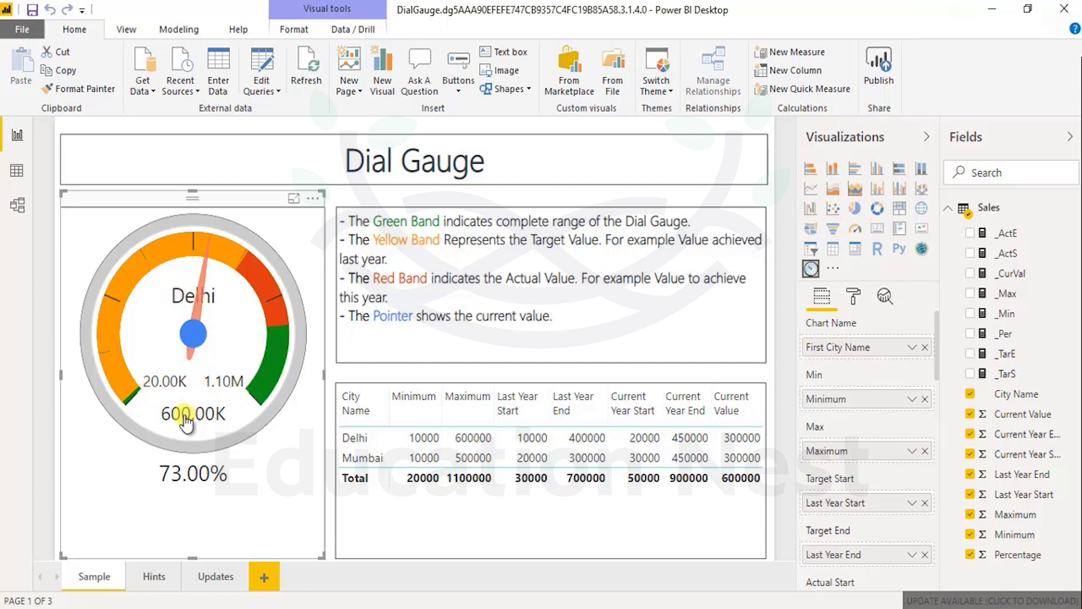
mouse_move(127, 411)
left_click(359, 437)
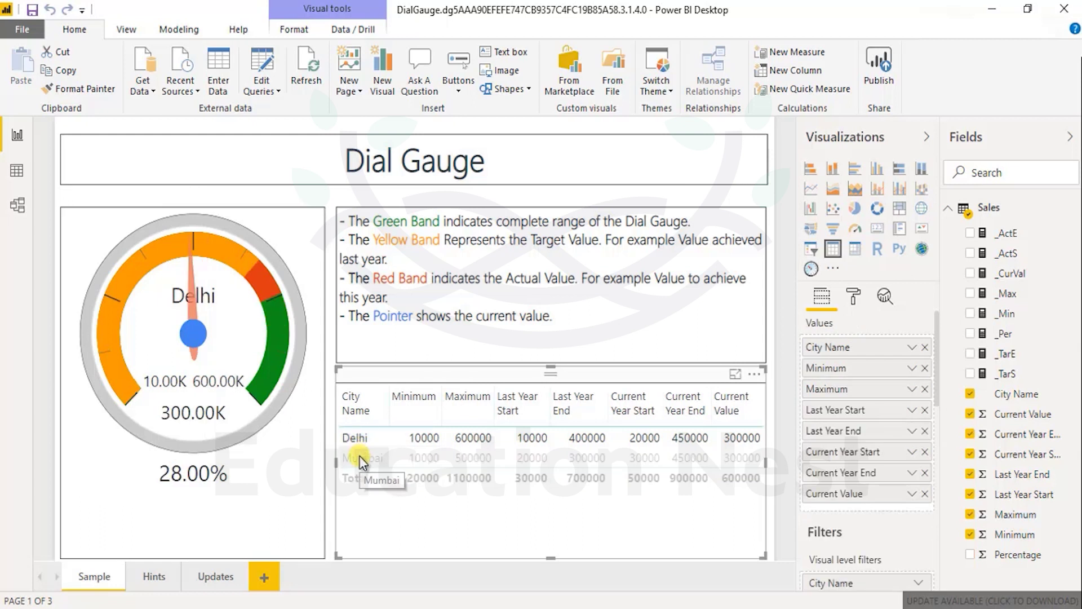
left_click(360, 456)
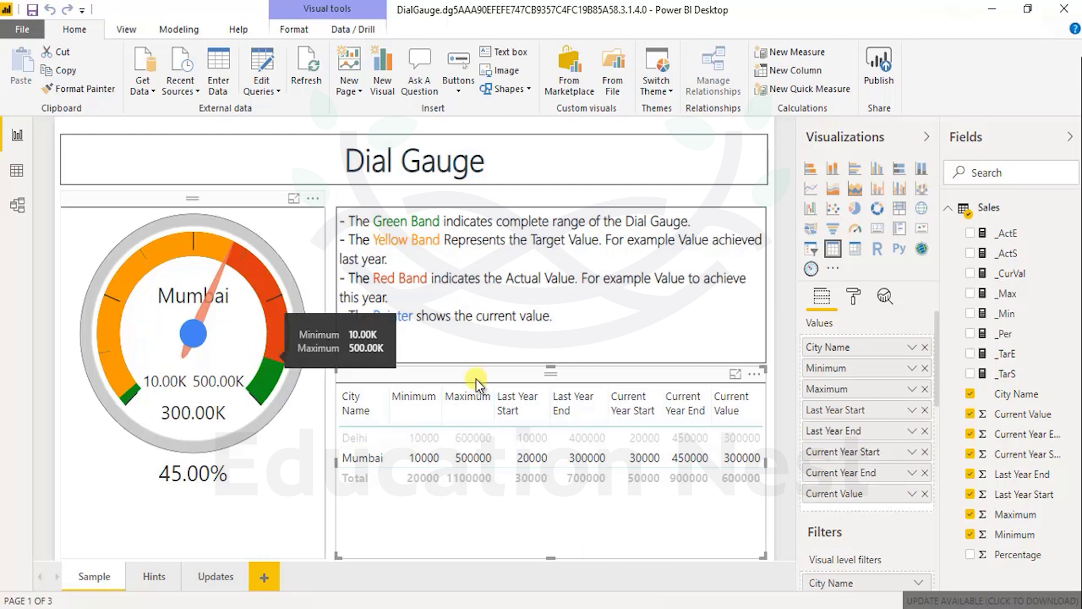
Step: Inspect the table visual's formatting options and the Sales table's data rows, ending in the report view
left_click(853, 301)
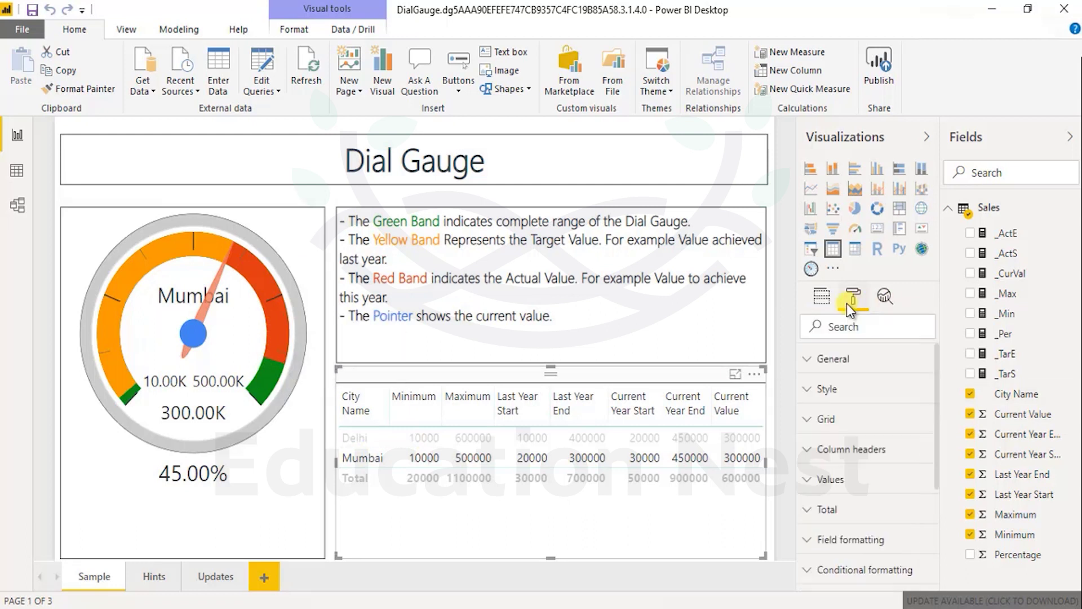
left_click(821, 298)
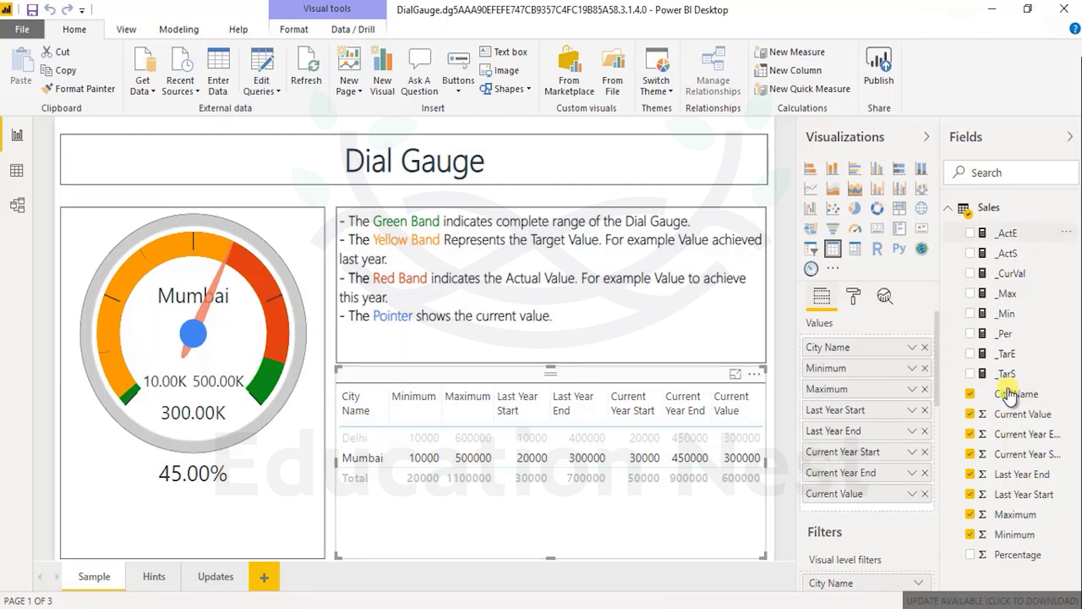
left_click(16, 172)
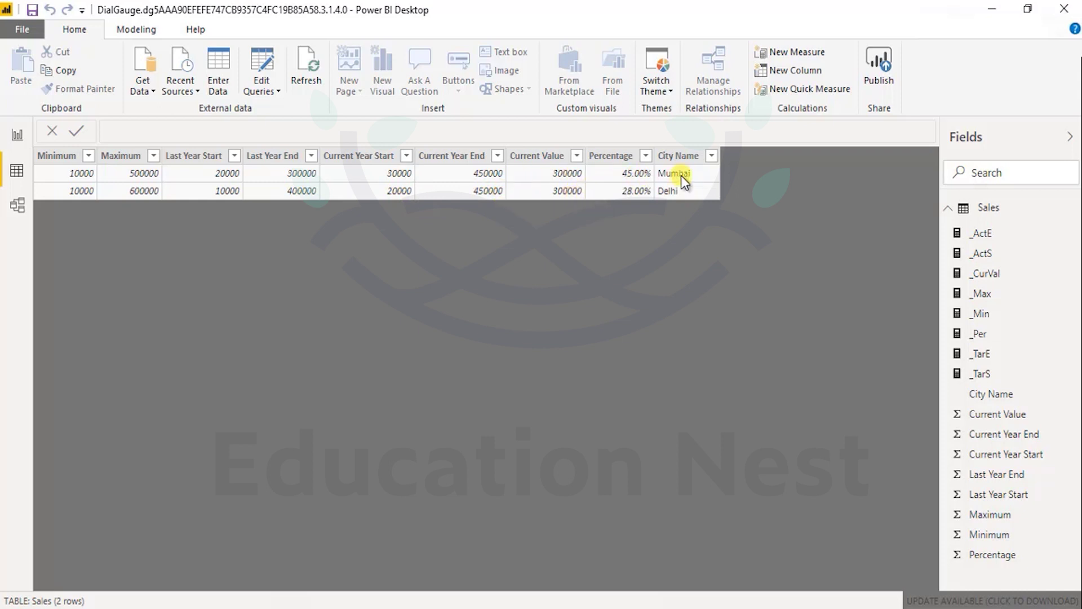
left_click(19, 134)
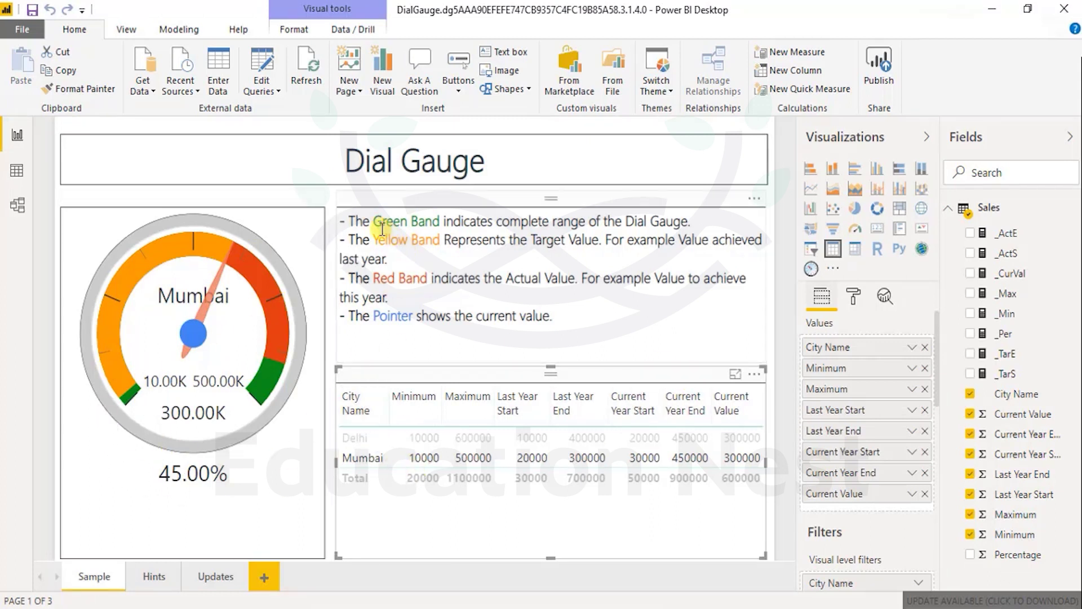
Step: Examine the green, yellow and red band descriptions against the matching bands on the dial gauge
left_click_drag(519, 223, 687, 221)
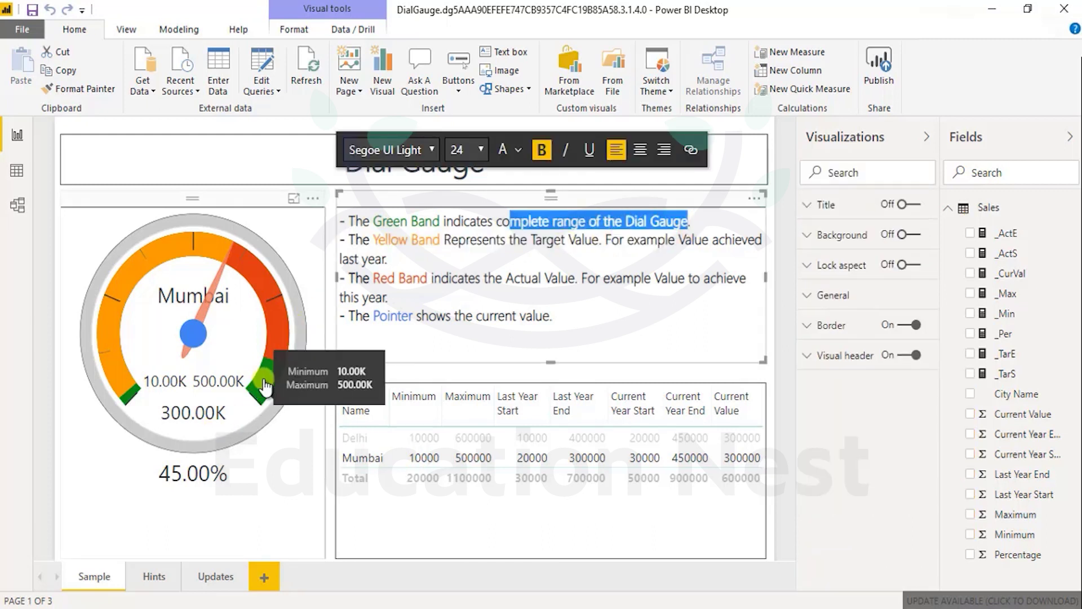
mouse_move(260, 405)
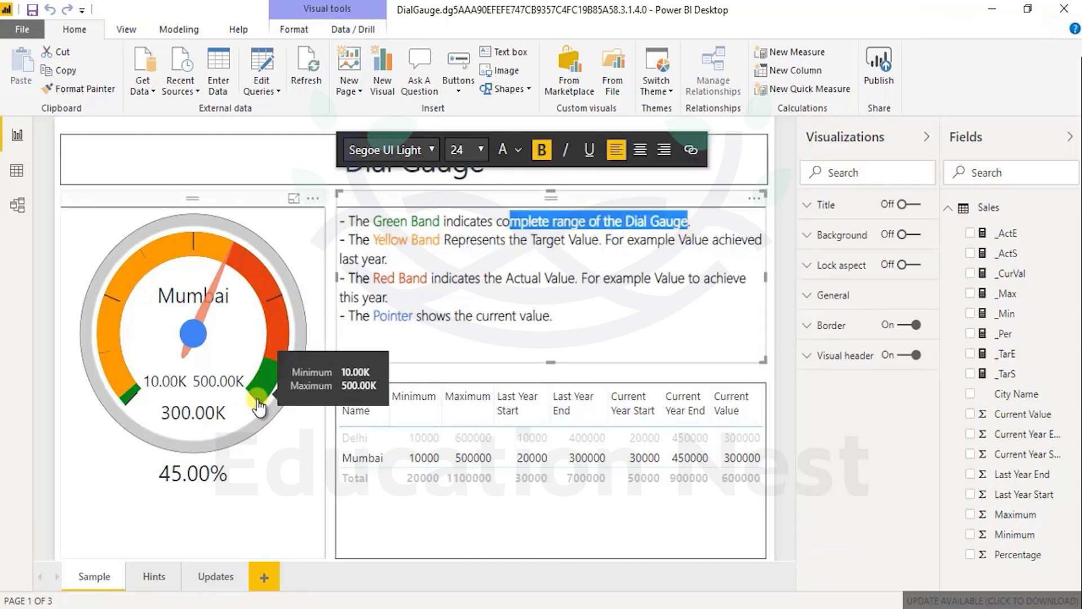
left_click(508, 243)
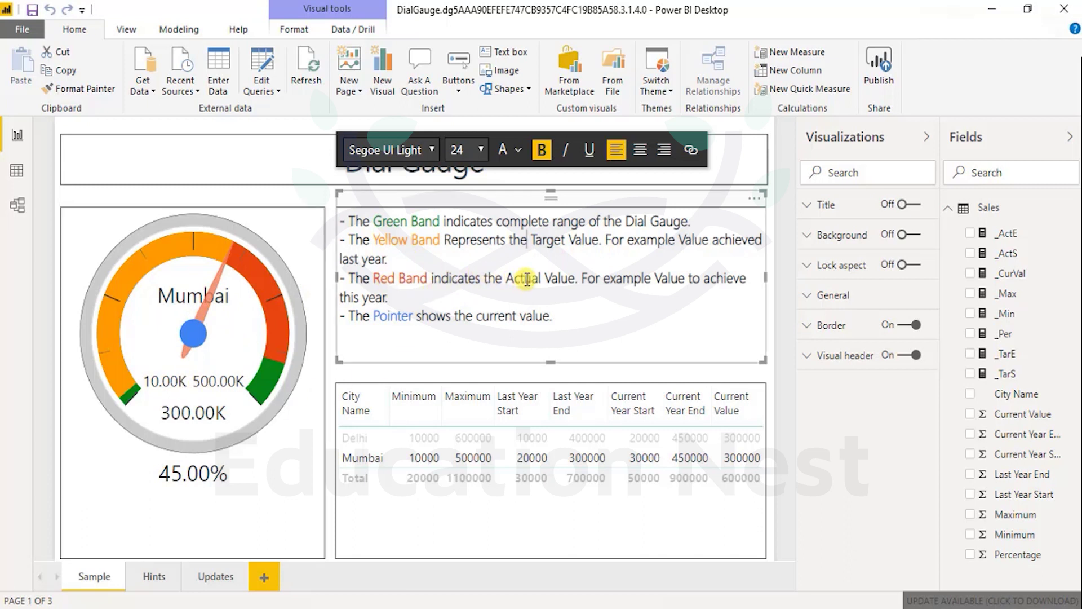
mouse_move(248, 275)
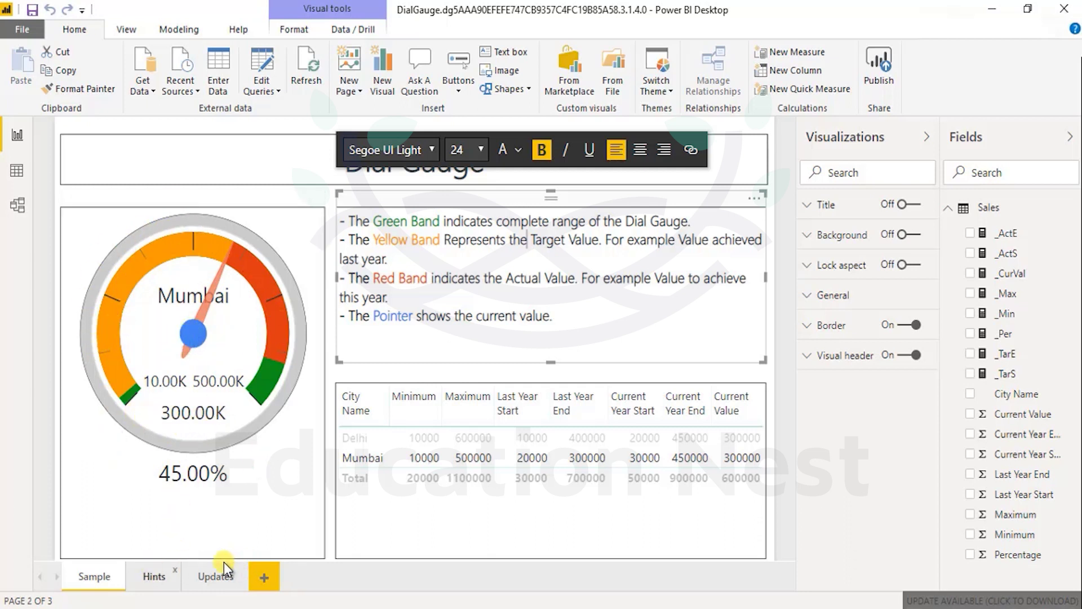
Step: Read the DialGauge visualization description on the Hints page, including colour meanings, defaults and formatting options
left_click(153, 575)
left_click_drag(96, 199, 347, 199)
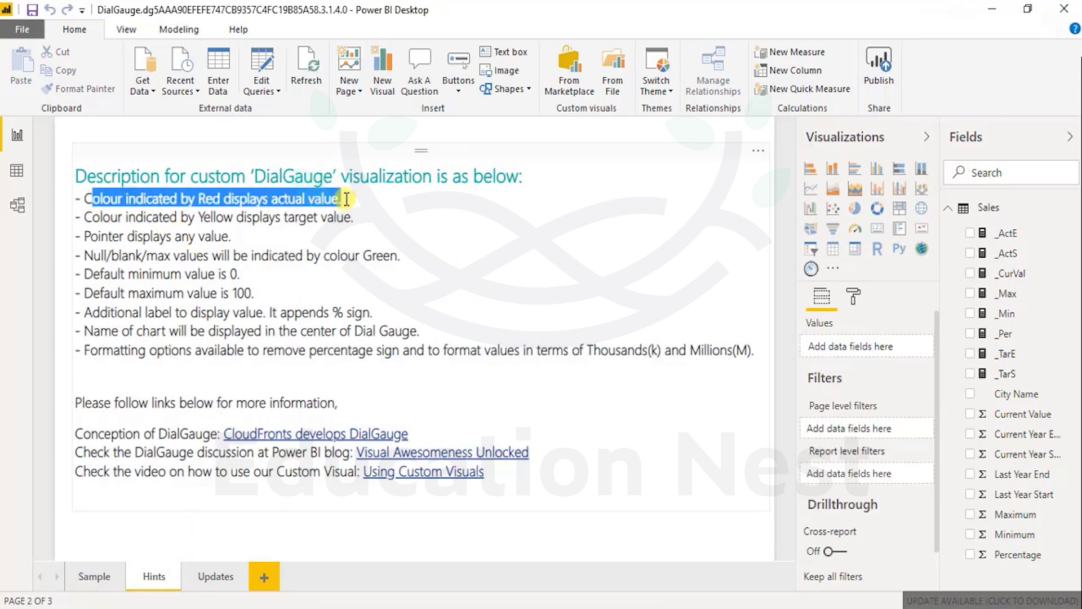
left_click_drag(102, 217, 353, 218)
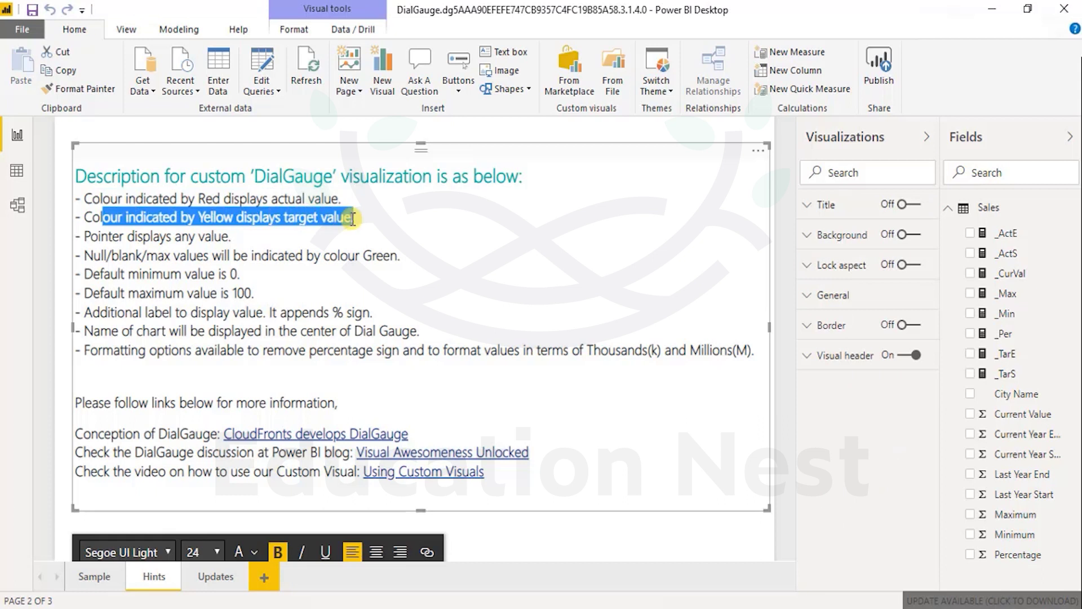
left_click_drag(115, 237, 231, 236)
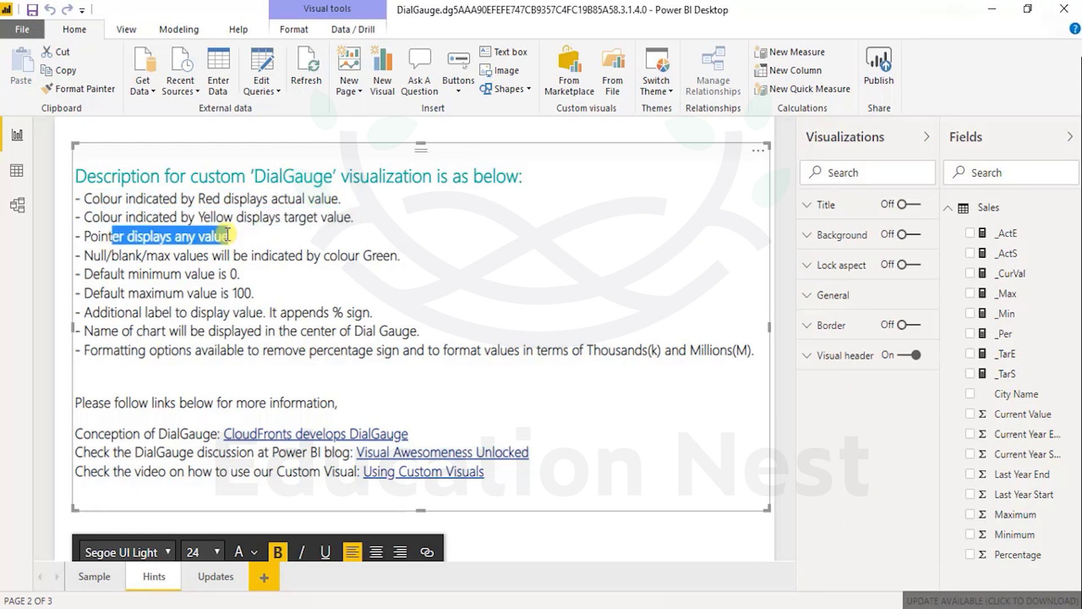
left_click(234, 237)
left_click_drag(103, 254, 401, 255)
left_click(401, 255)
left_click_drag(405, 380, 78, 194)
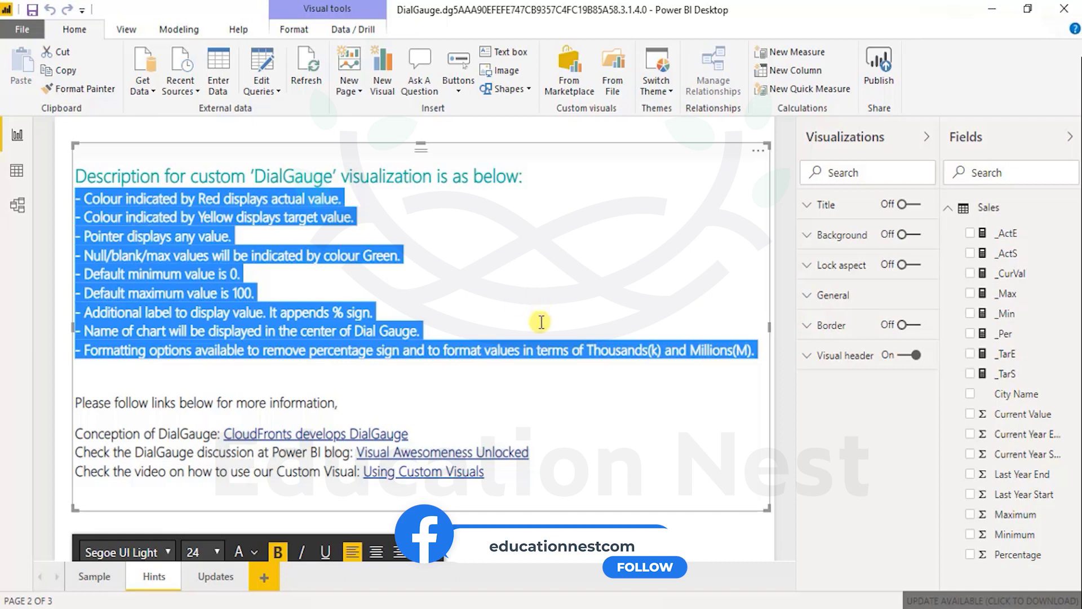
left_click_drag(527, 375, 87, 176)
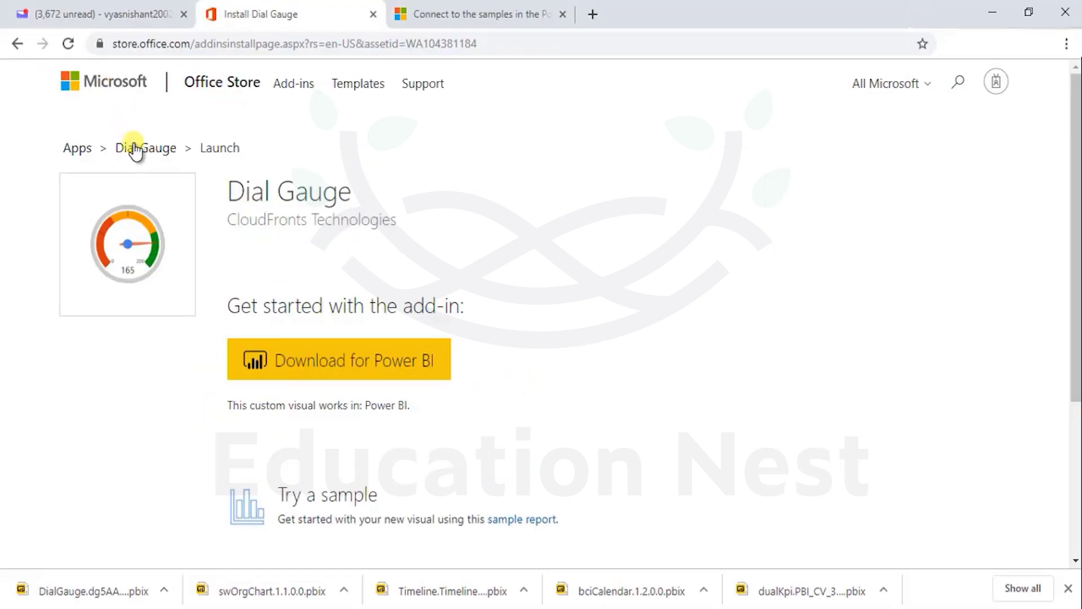
Step: In the browser, go back to the AppSource Power BI visuals listing and replace the Gauges category with Filters
left_click(137, 152)
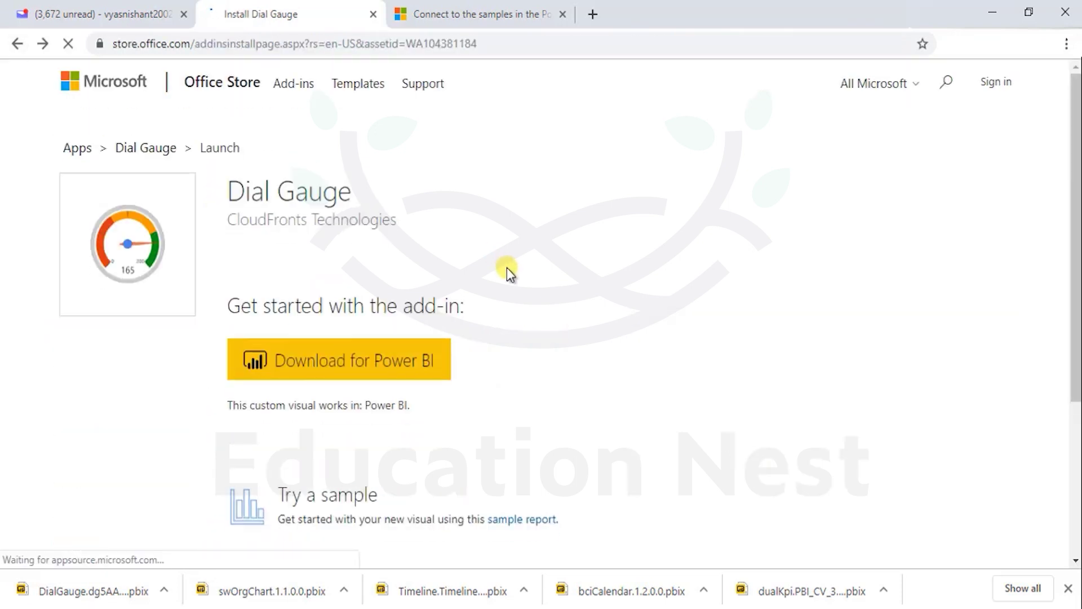
left_click(18, 45)
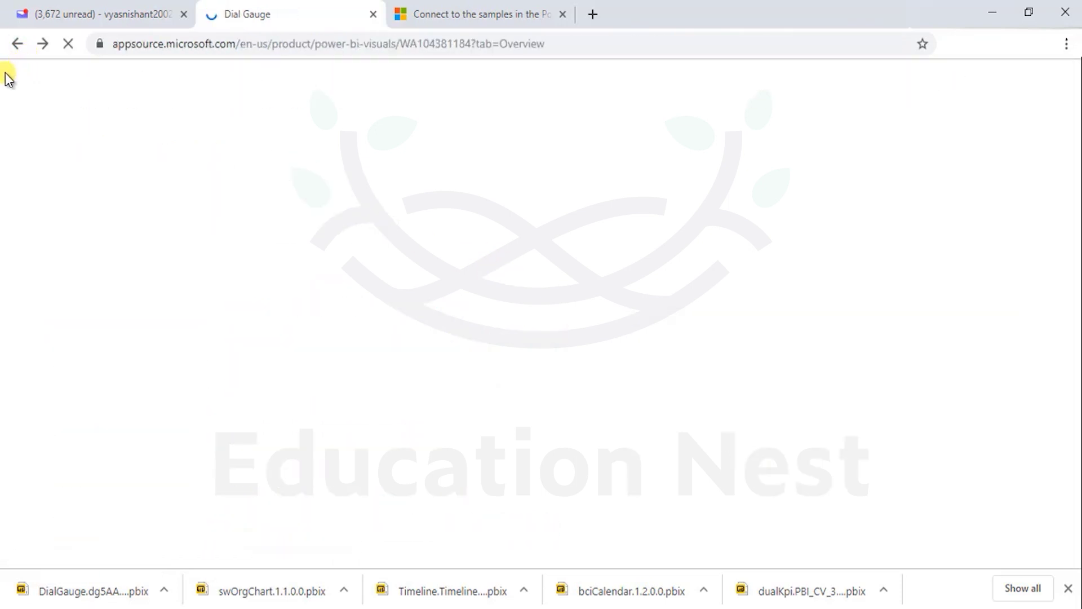
left_click(17, 43)
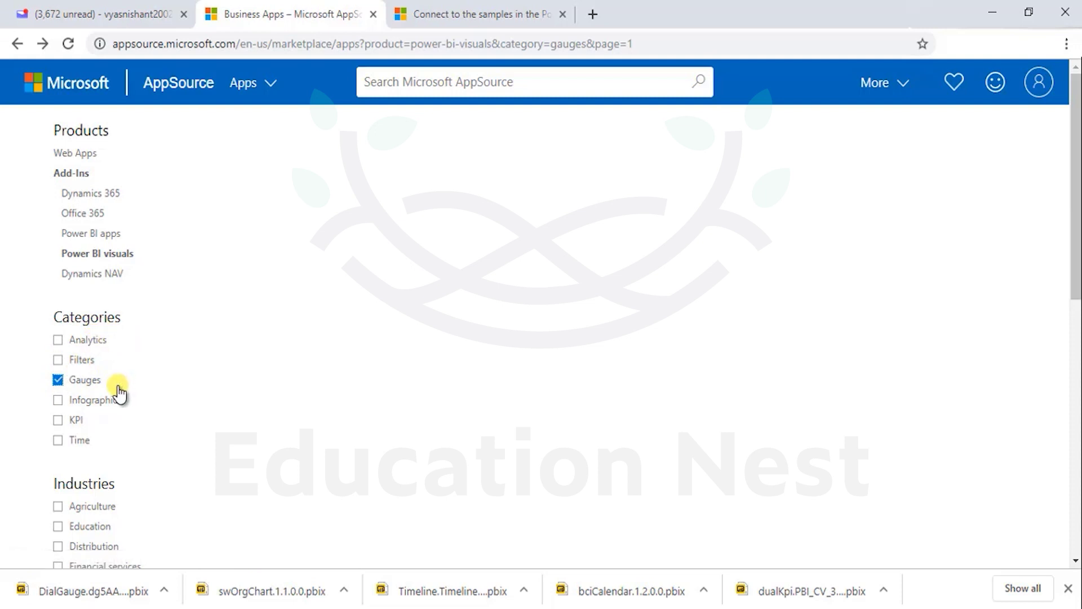
left_click(58, 379)
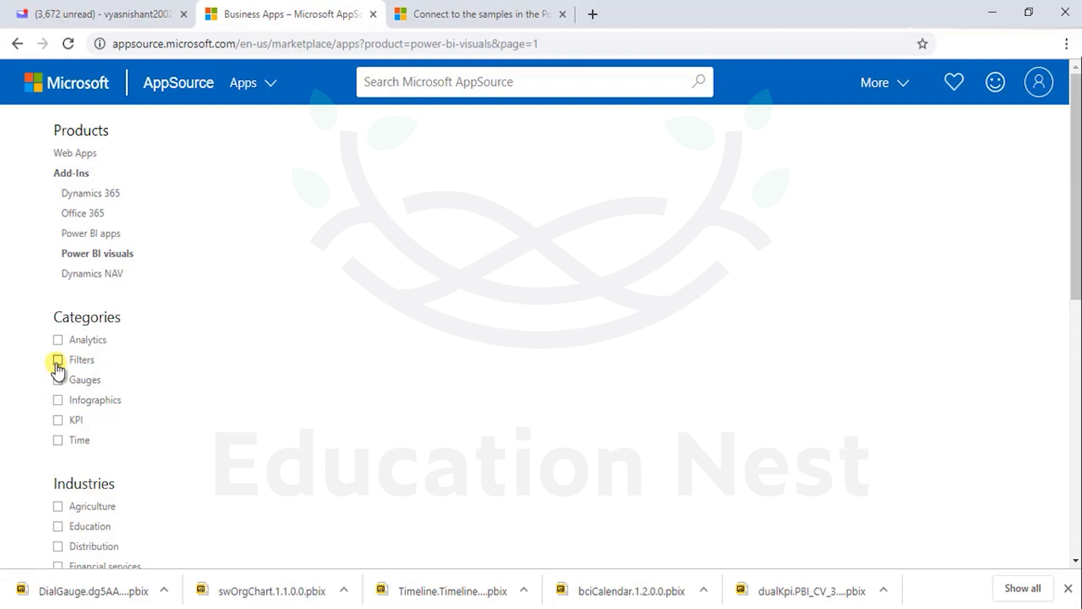
left_click(57, 360)
left_click(355, 45)
left_click(378, 44)
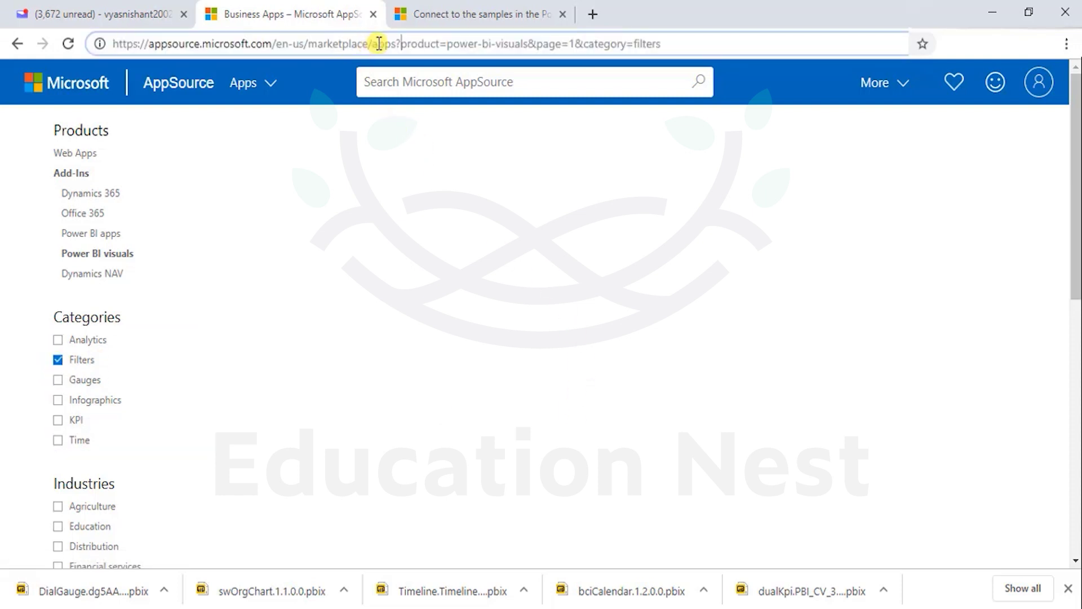
left_click_drag(396, 44, 866, 43)
key("BackSpace")
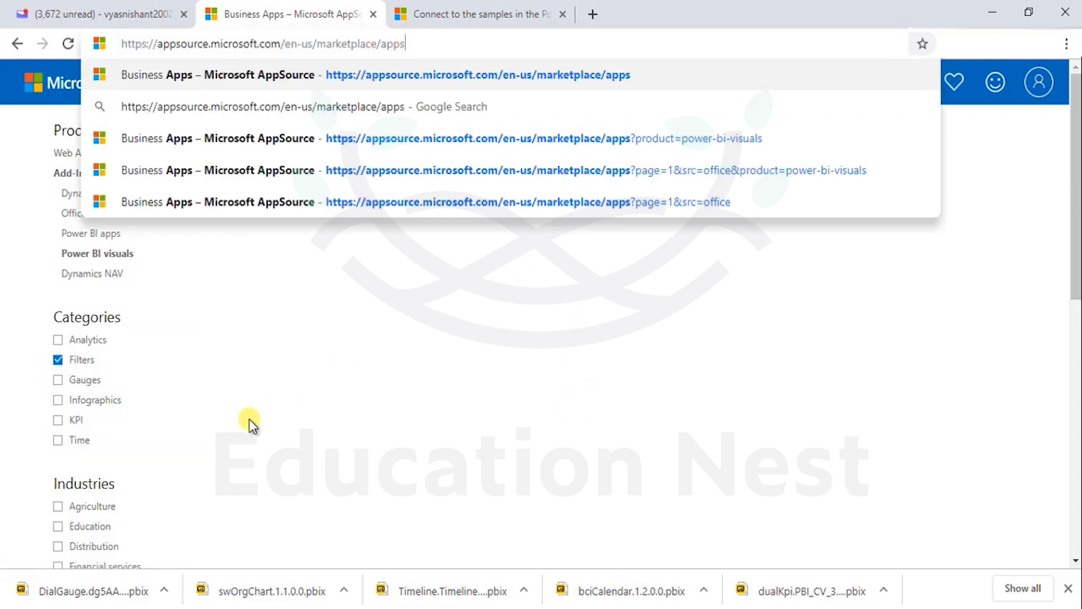
key("Return")
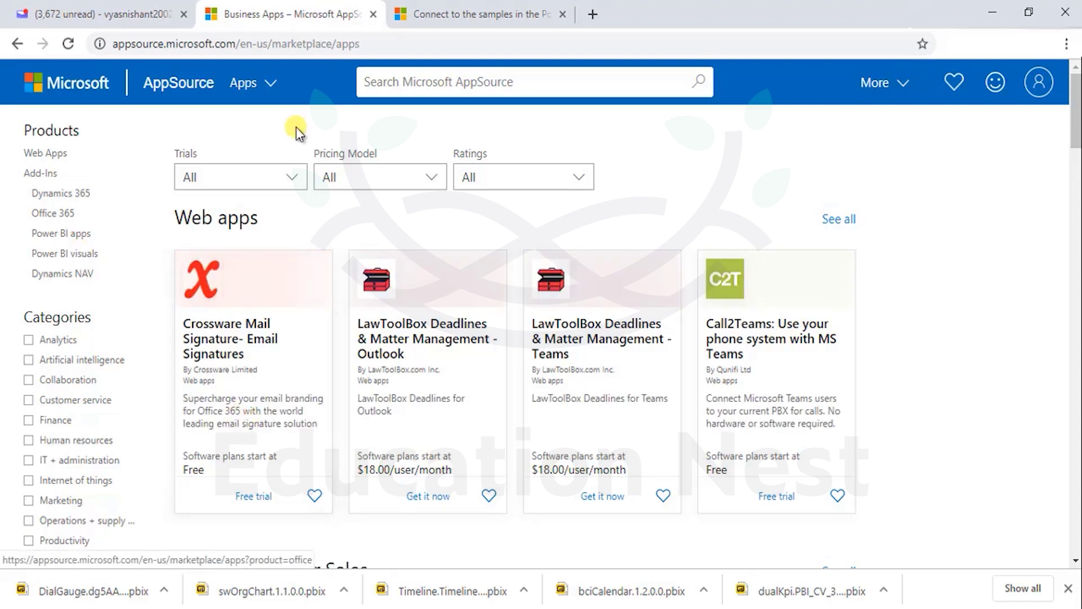
left_click(74, 253)
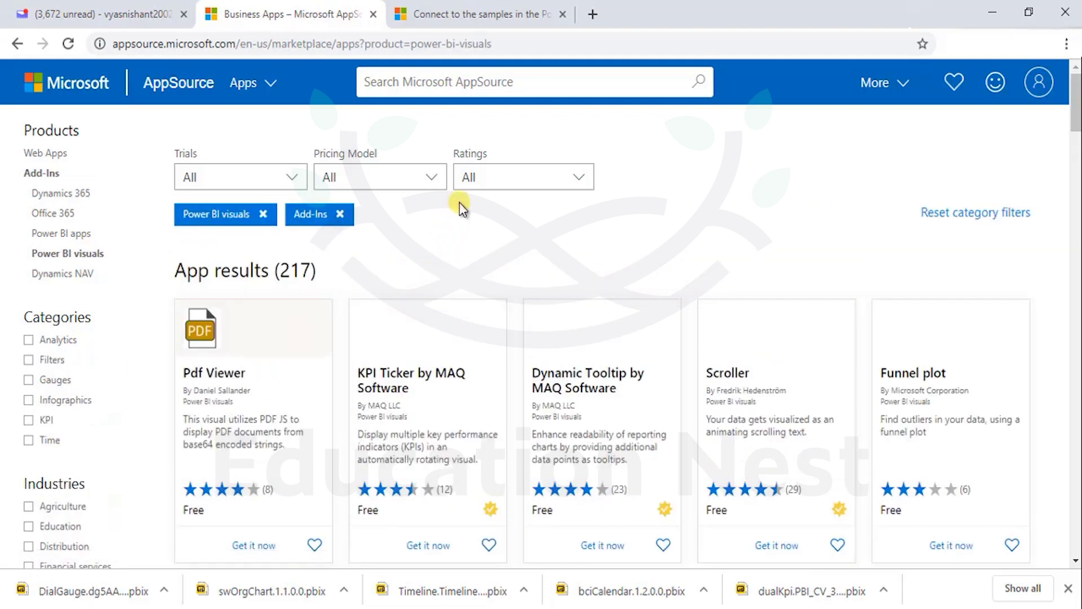
left_click(52, 360)
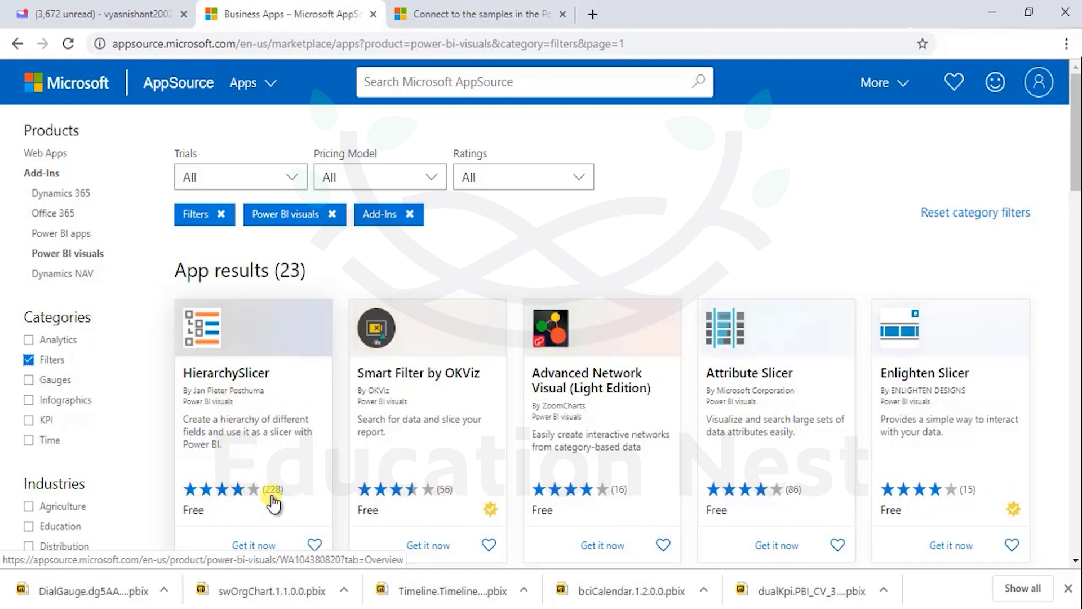
Step: Download the HierarchySlicer visual's sample report from its marketplace listing and open the file in Power BI Desktop
scroll(271, 499, "down", 3)
scroll(266, 410, "down", 5)
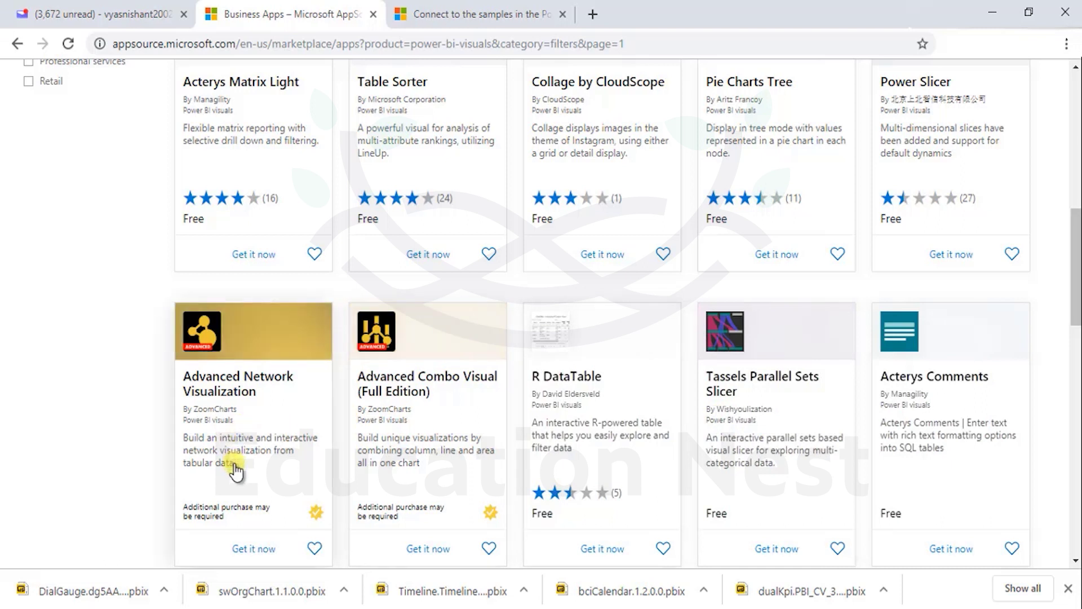
scroll(309, 429, "down", 3)
scroll(925, 493, "down", 2)
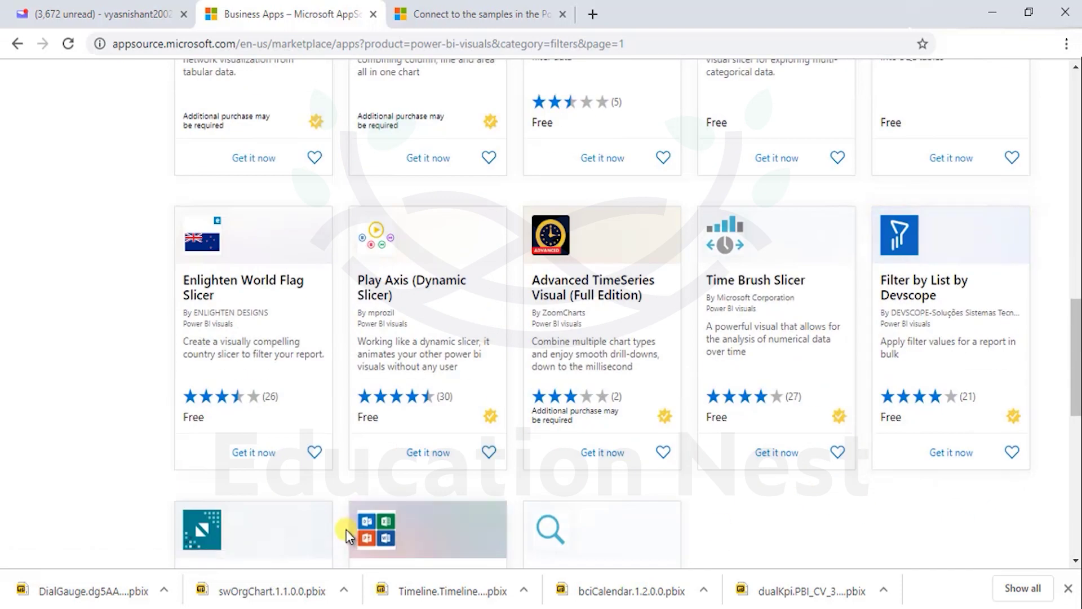
scroll(417, 496, "down", 4)
scroll(327, 405, "up", 10)
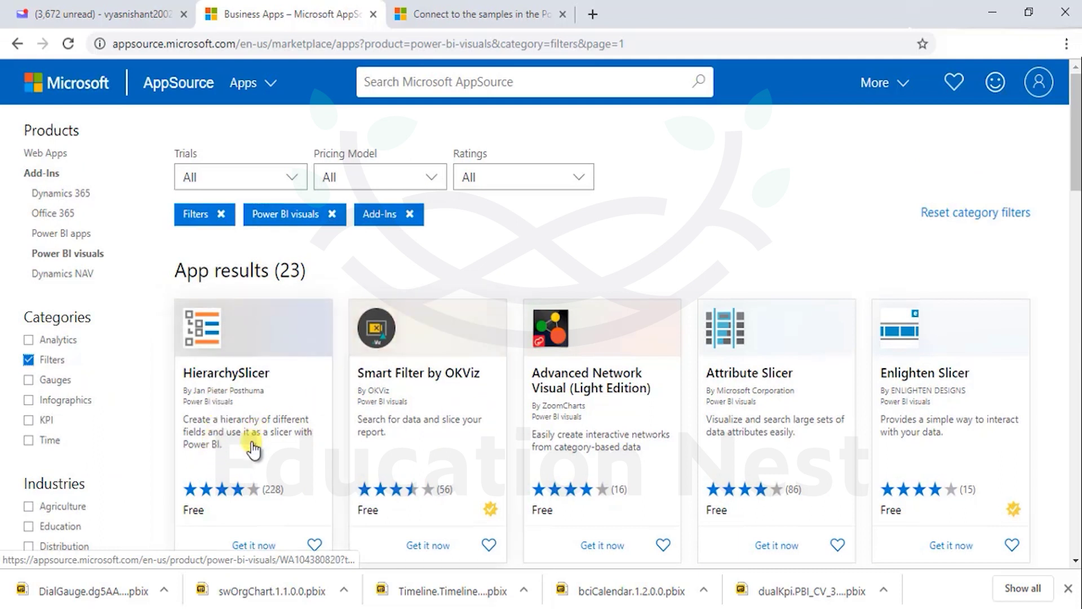
scroll(250, 467, "down", 3)
left_click(270, 351)
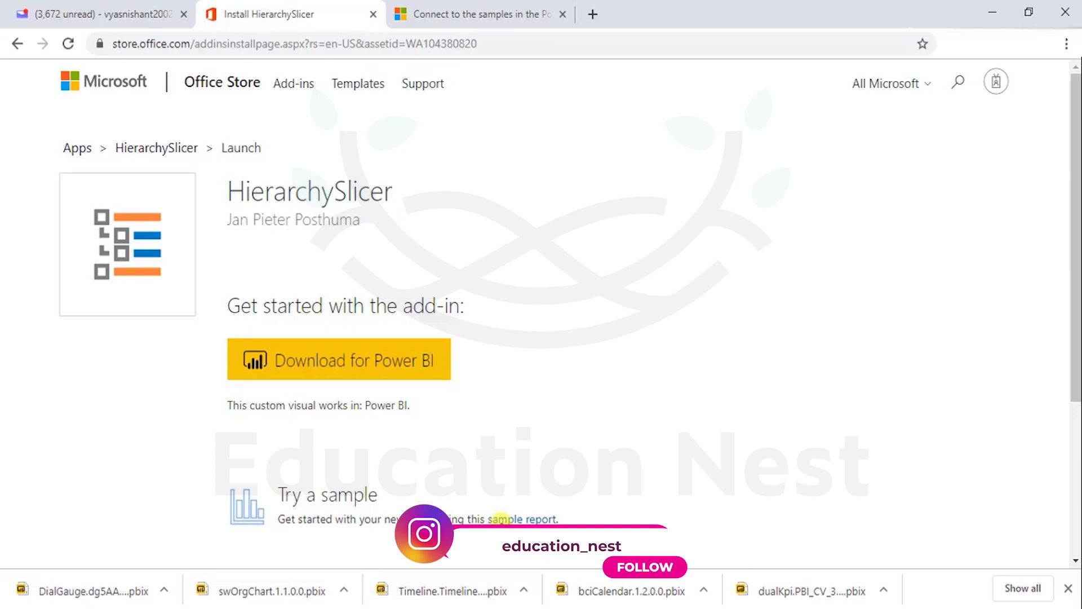
left_click(500, 519)
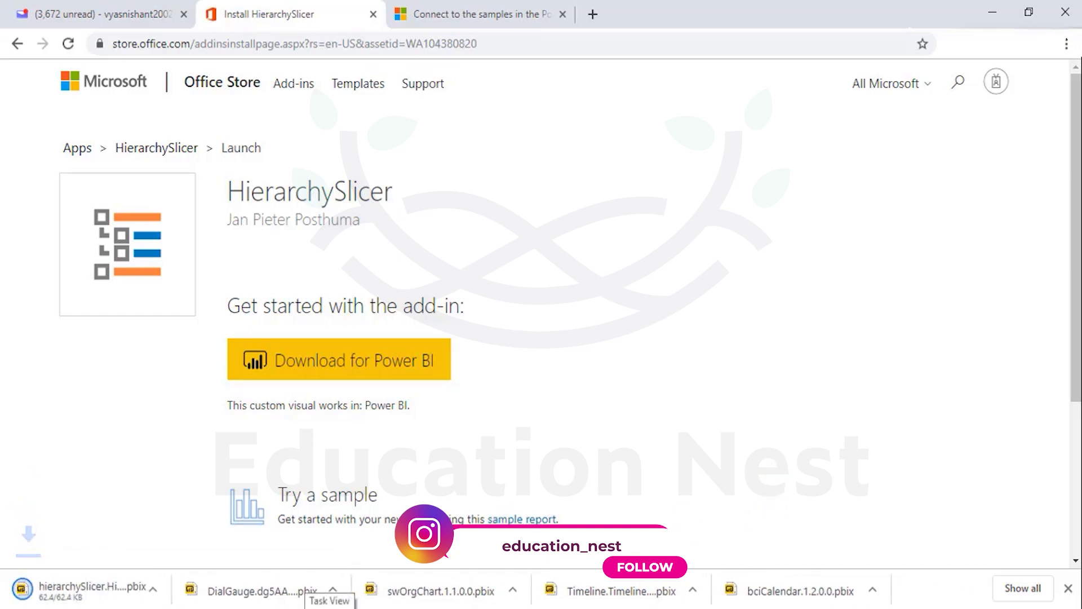
left_click(79, 589)
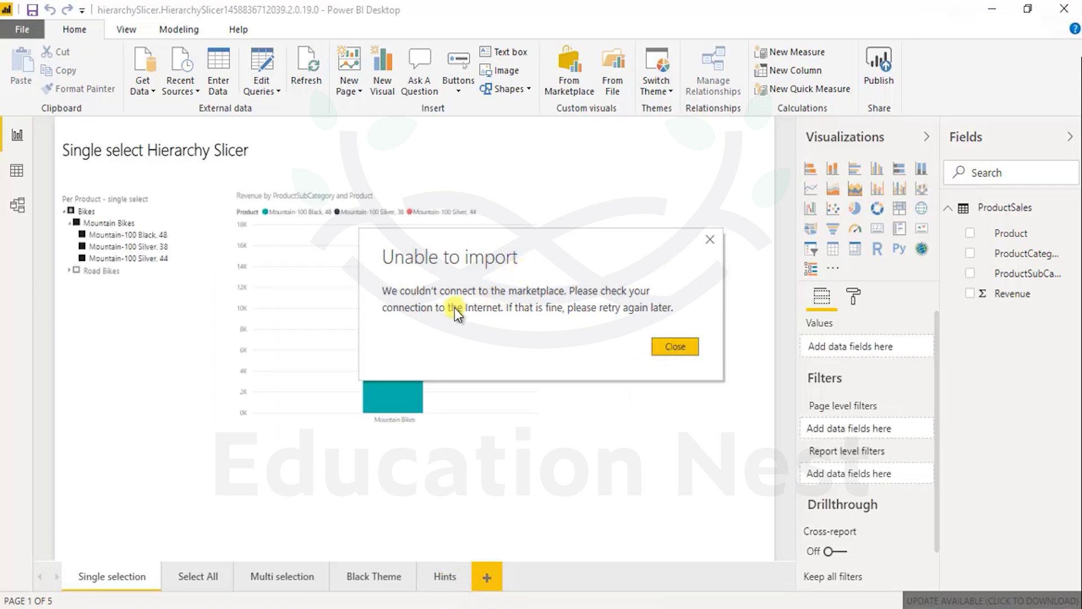
Step: Dismiss the import message and select the Per Product hierarchy slicer on the Single selection page
left_click(709, 242)
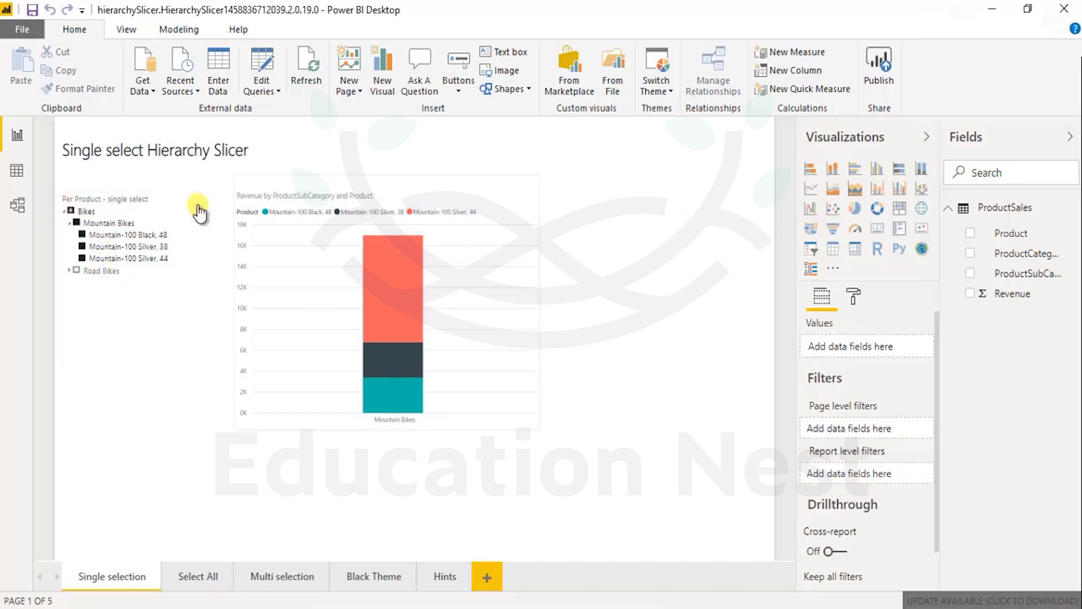
left_click(169, 181)
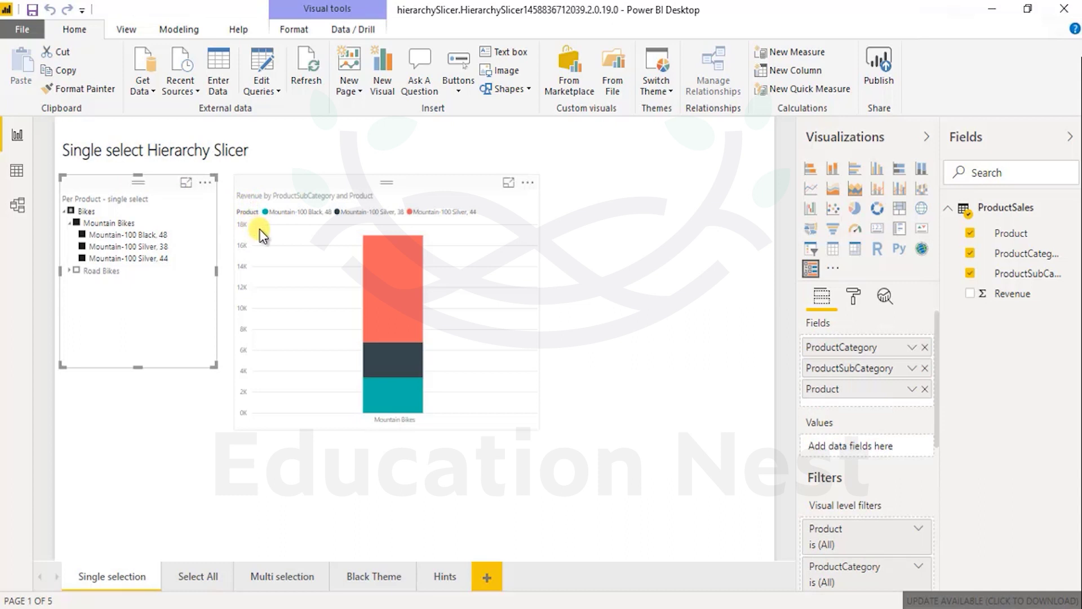
left_click(146, 431)
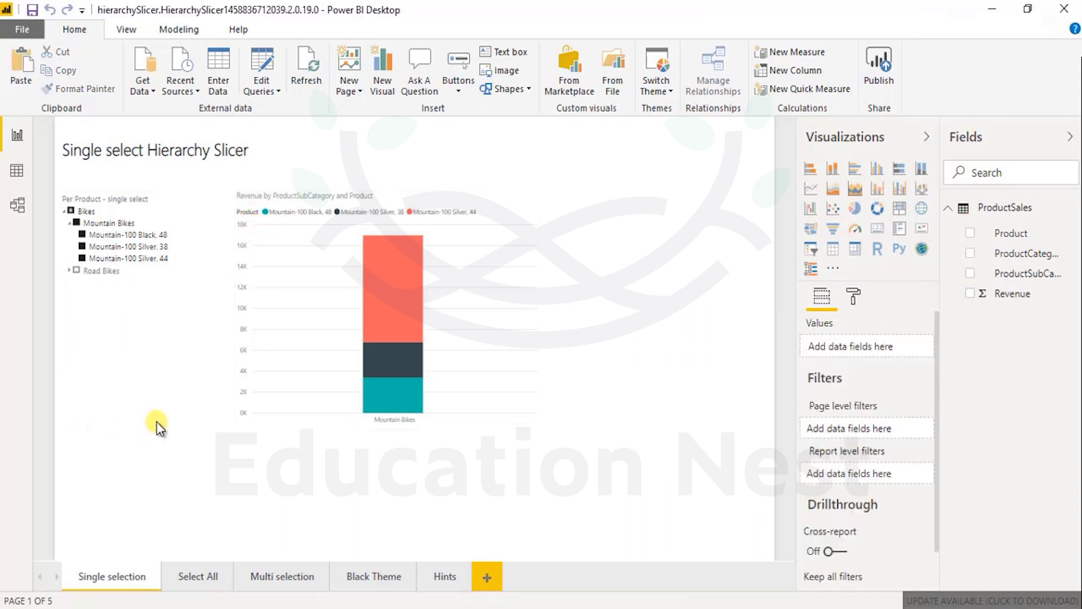
left_click(156, 360)
left_click_drag(149, 187, 129, 347)
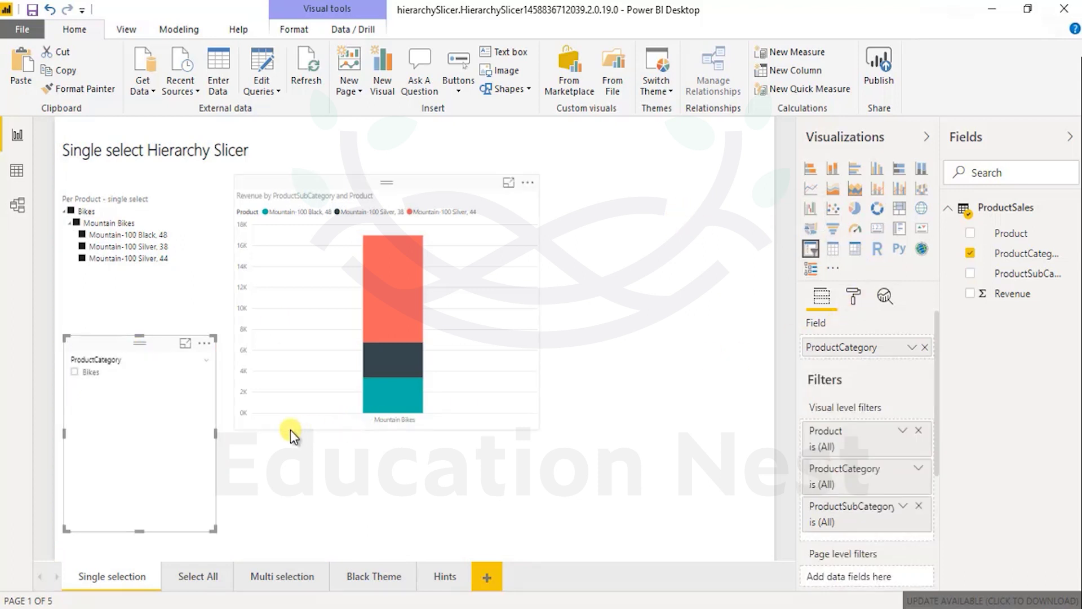
key("Delete")
Step: Duplicate the Per Product hierarchy slicer, place the copy below the original, and convert the copy to a standard slicer
left_click(197, 263)
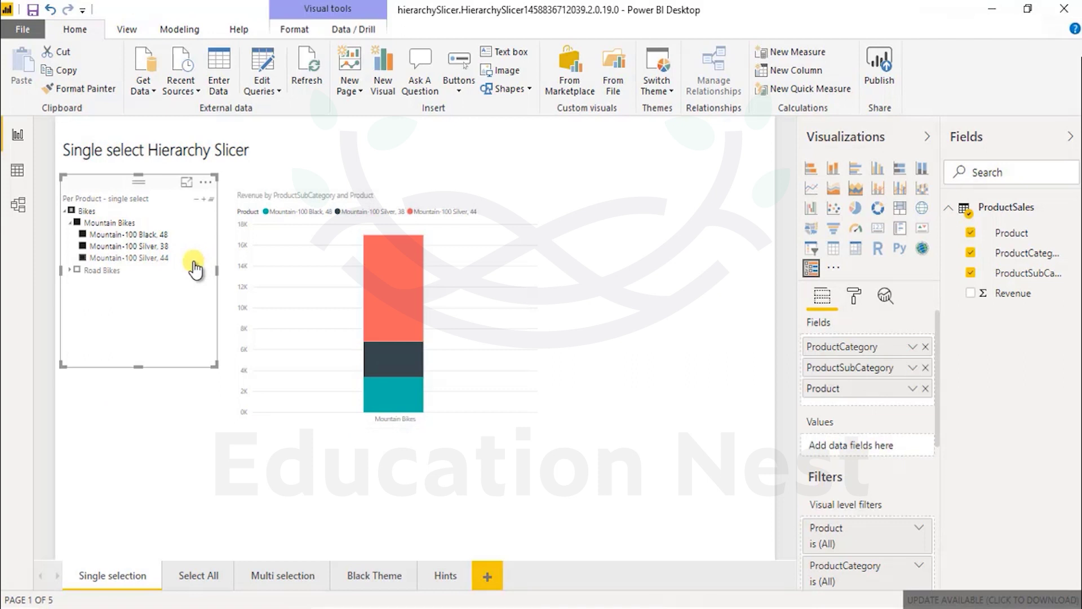
left_click(142, 399)
left_click(148, 378)
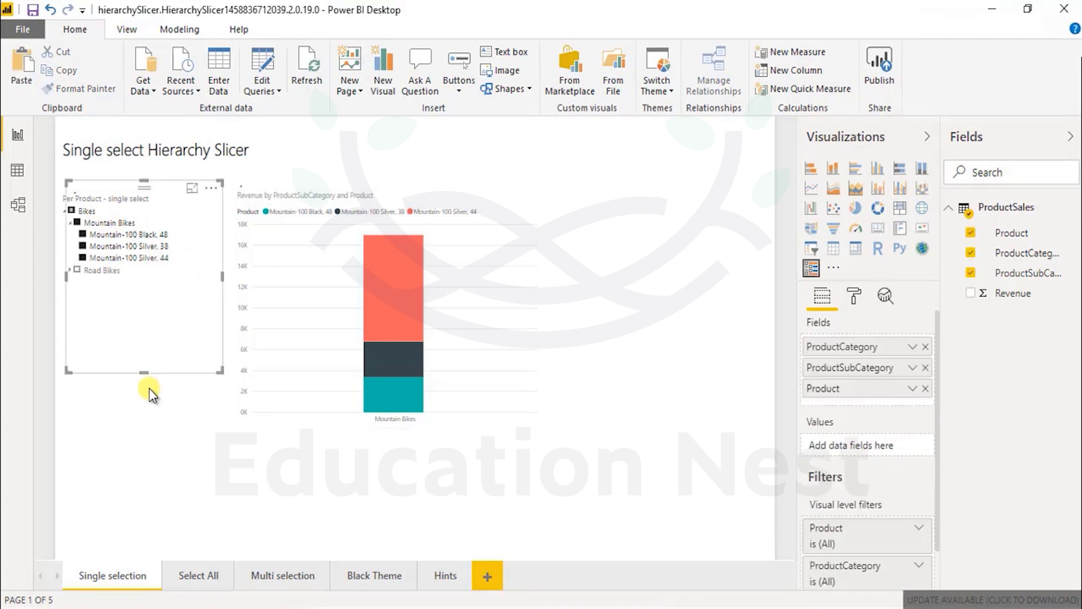
left_click_drag(129, 200, 127, 330)
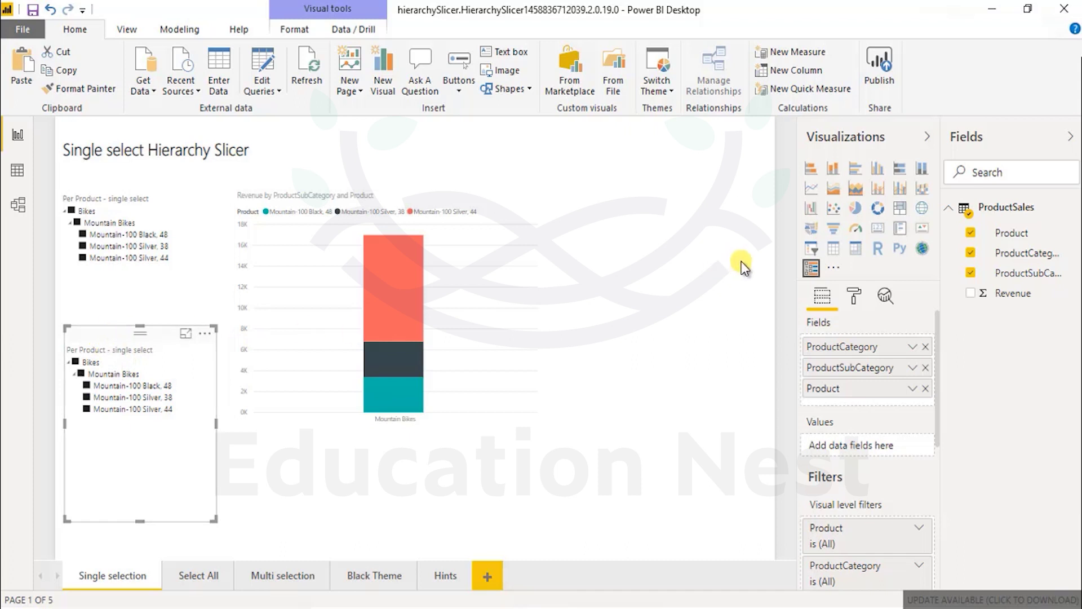
left_click(811, 253)
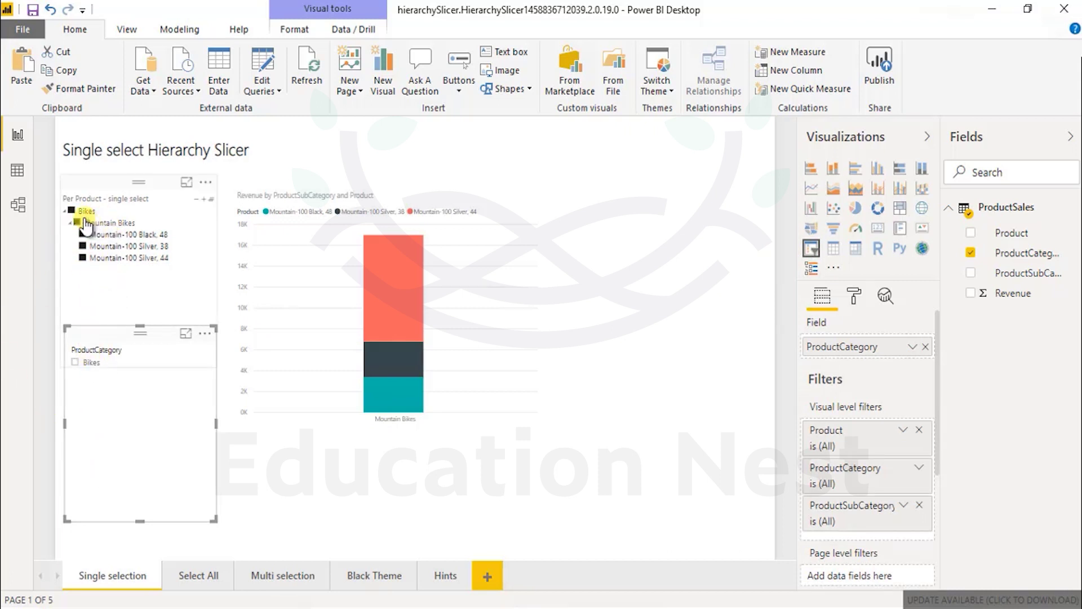
Step: Clear all selections in the Per Product hierarchy slicer and move the ProductCategory slicer directly beneath it
left_click(135, 232)
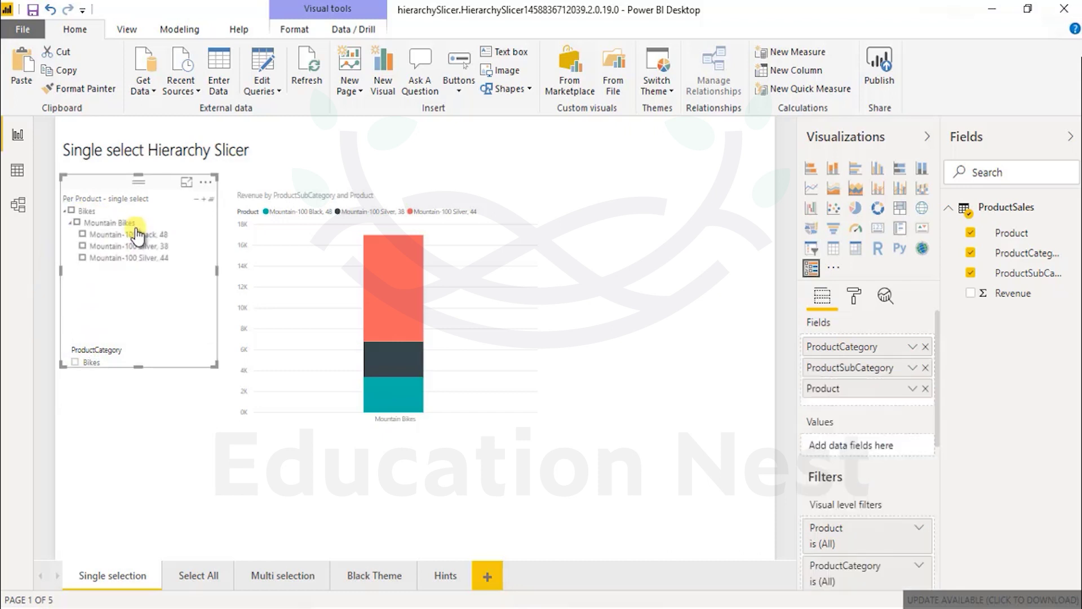
left_click(116, 434)
left_click_drag(114, 335, 124, 354)
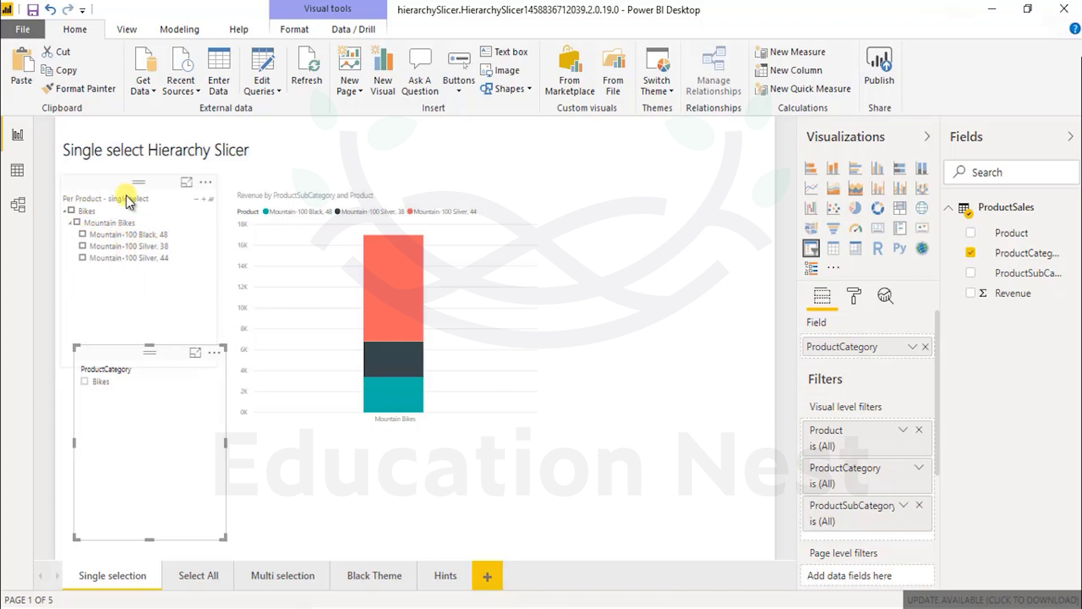
left_click_drag(136, 357, 118, 383)
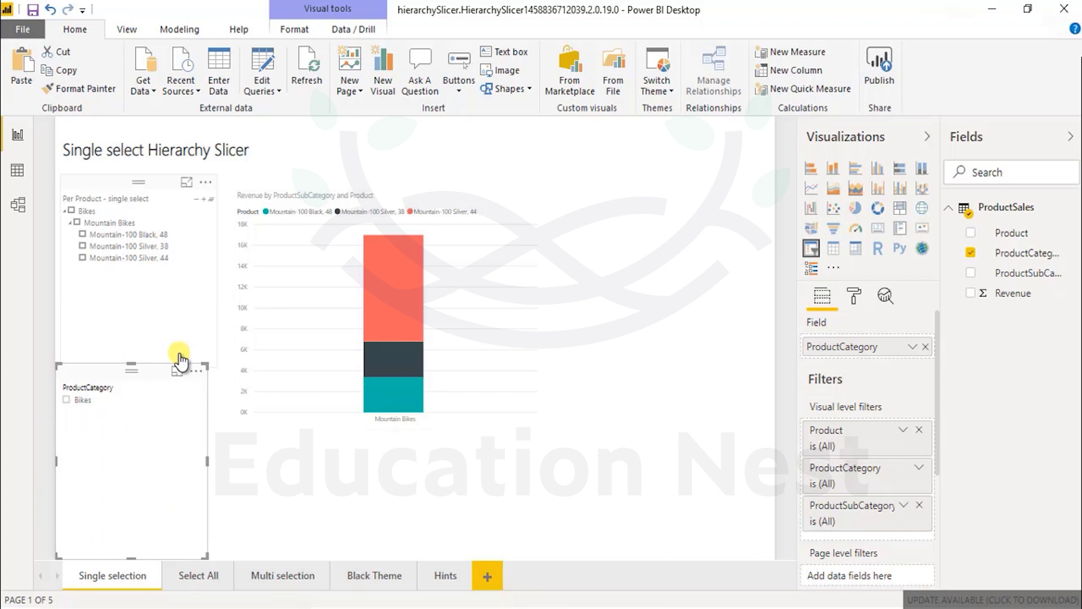
Step: Turn off Single Select in the Per Product hierarchy slicer's Selection formatting options
left_click(121, 192)
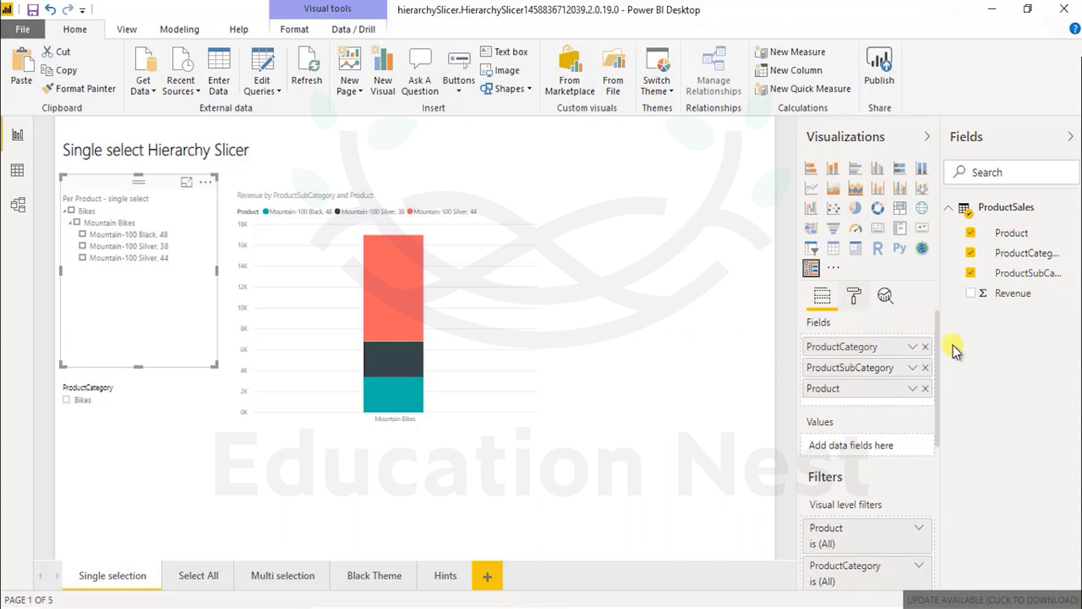
left_click(837, 358)
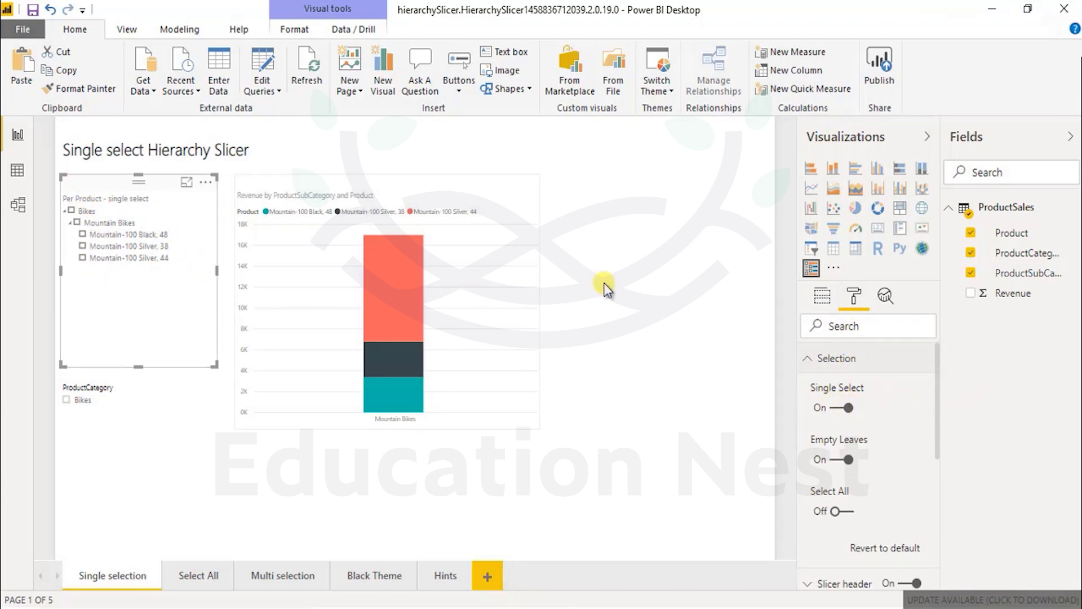
left_click(832, 409)
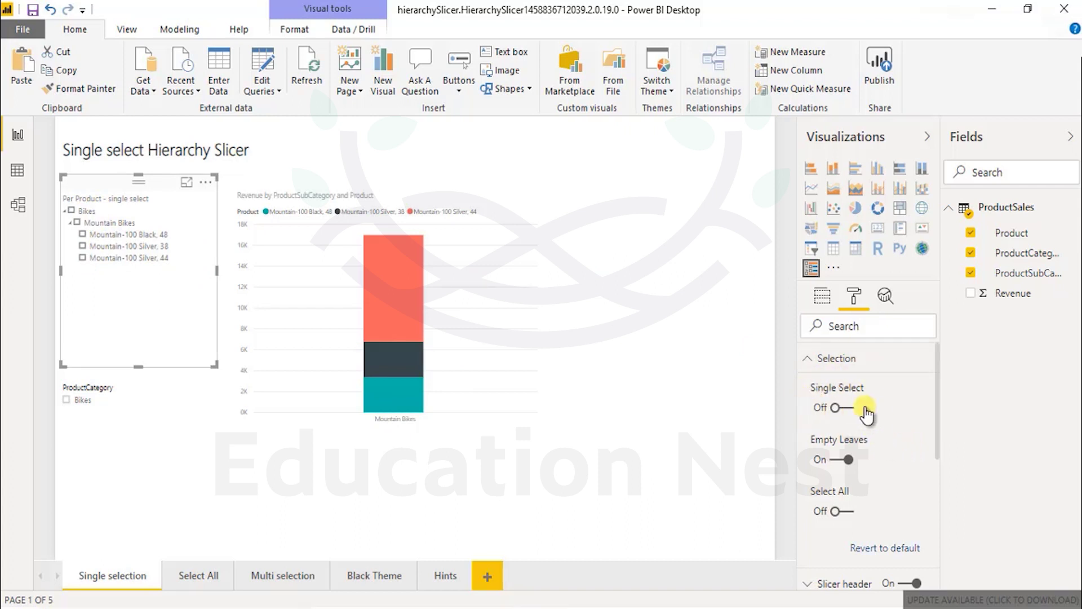
Step: Select both Mountain-100 Black, 48 and Mountain-100 Silver, 38 in the hierarchy slicer, leaving Mountain-100 Silver, 44 unselected
left_click(109, 237)
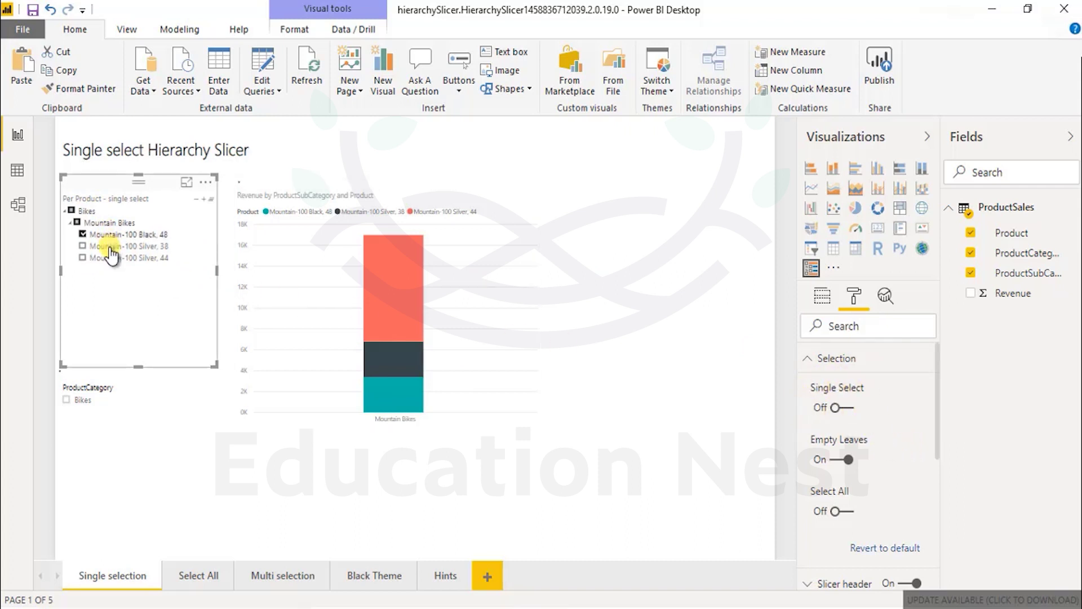
left_click(110, 246)
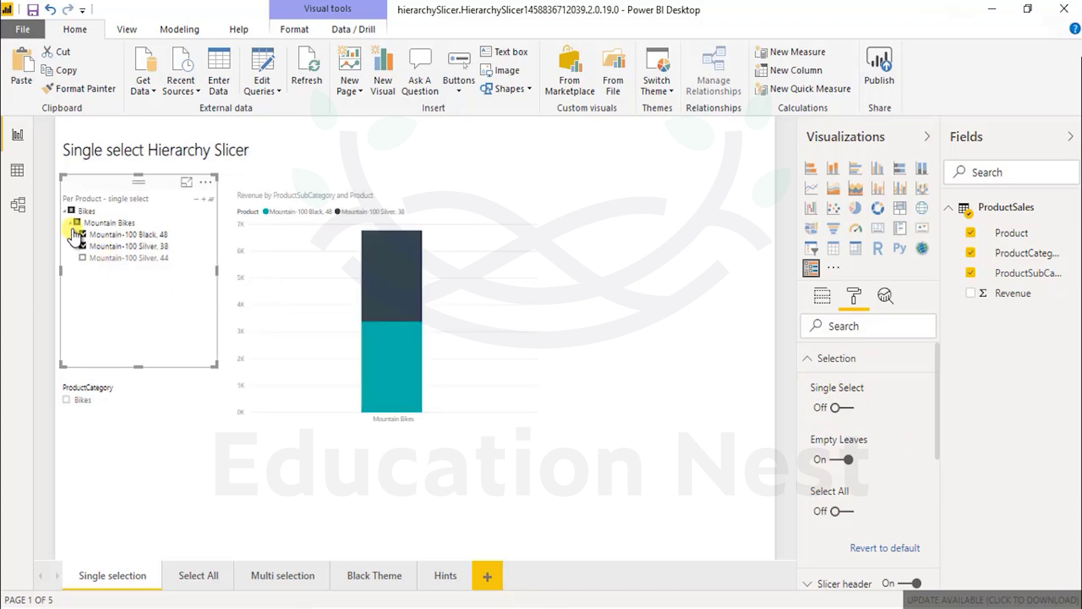
left_click(135, 258)
left_click(116, 258)
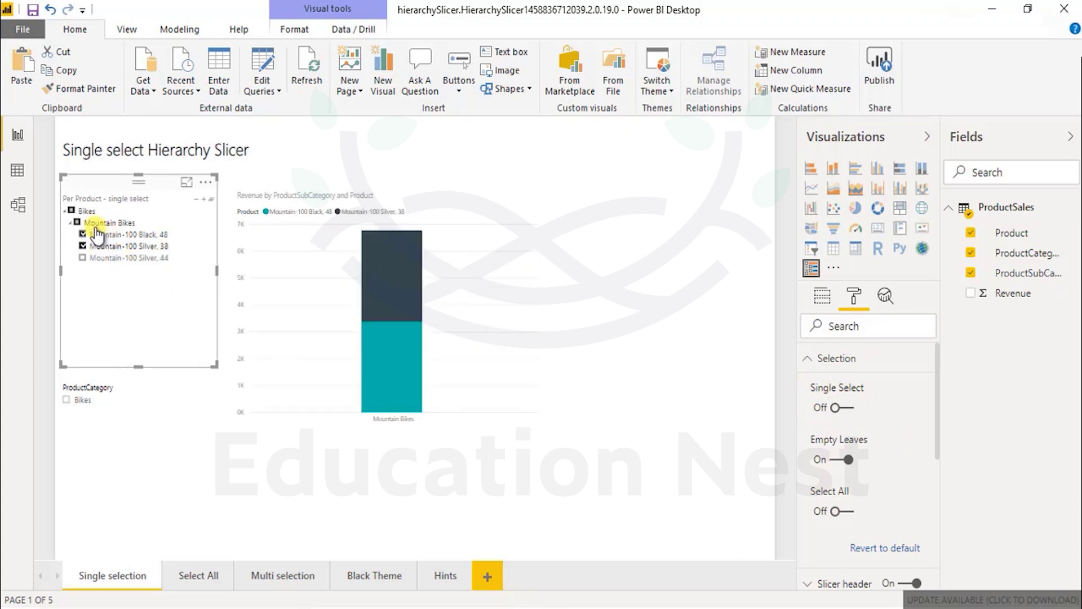
Step: Turn Single Select back on for the hierarchy slicer and clear its current selections at the Bikes level
left_click(851, 408)
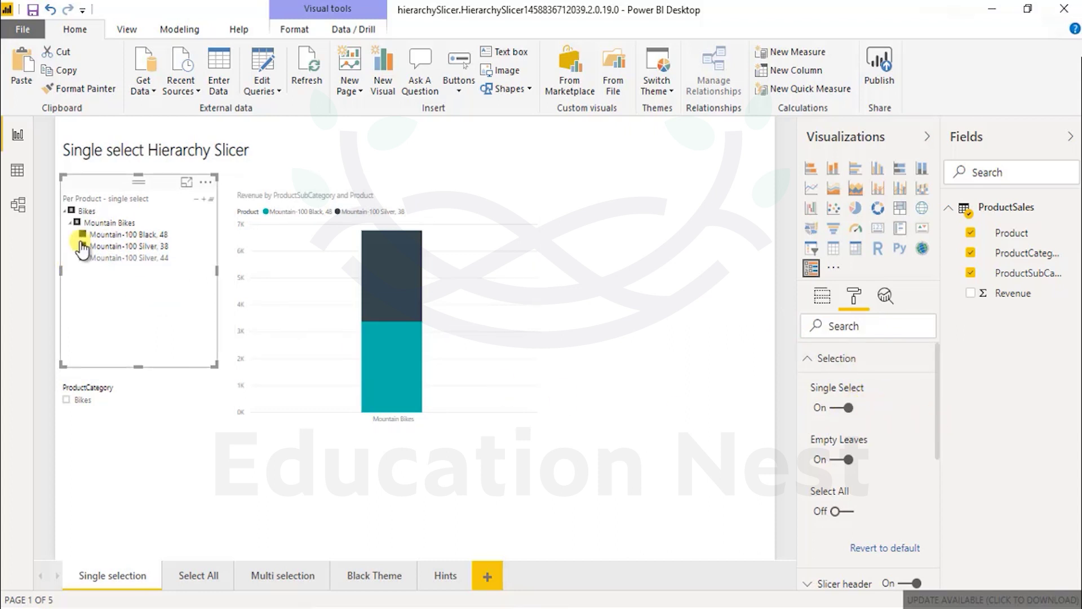
left_click(87, 212)
left_click(96, 216)
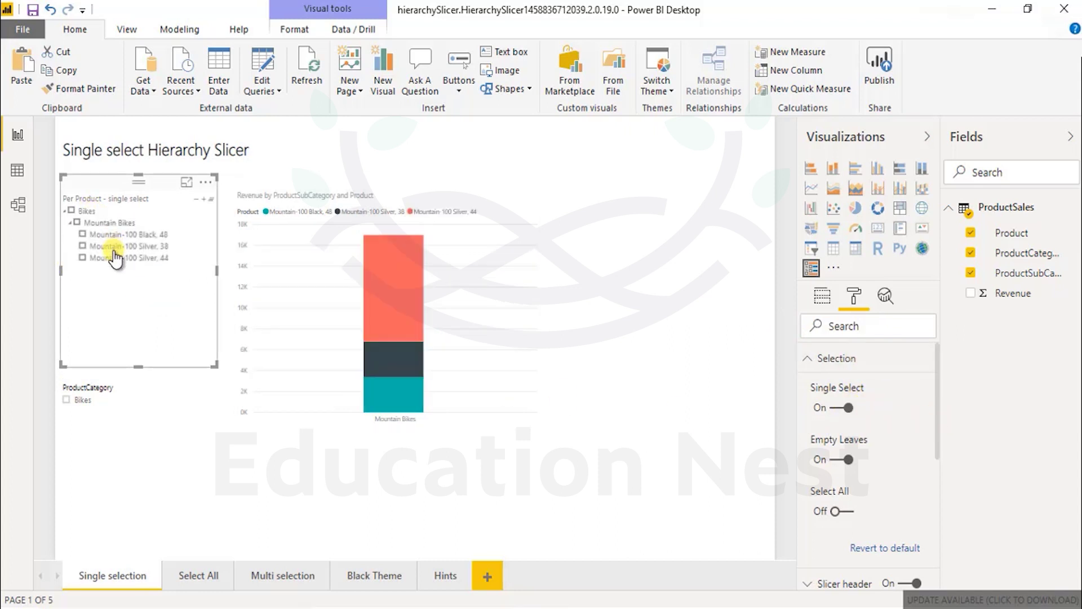
Step: Try single selection by choosing the Mountain-100 products one after another, ending with Mountain-100 Silver, 44
left_click(116, 246)
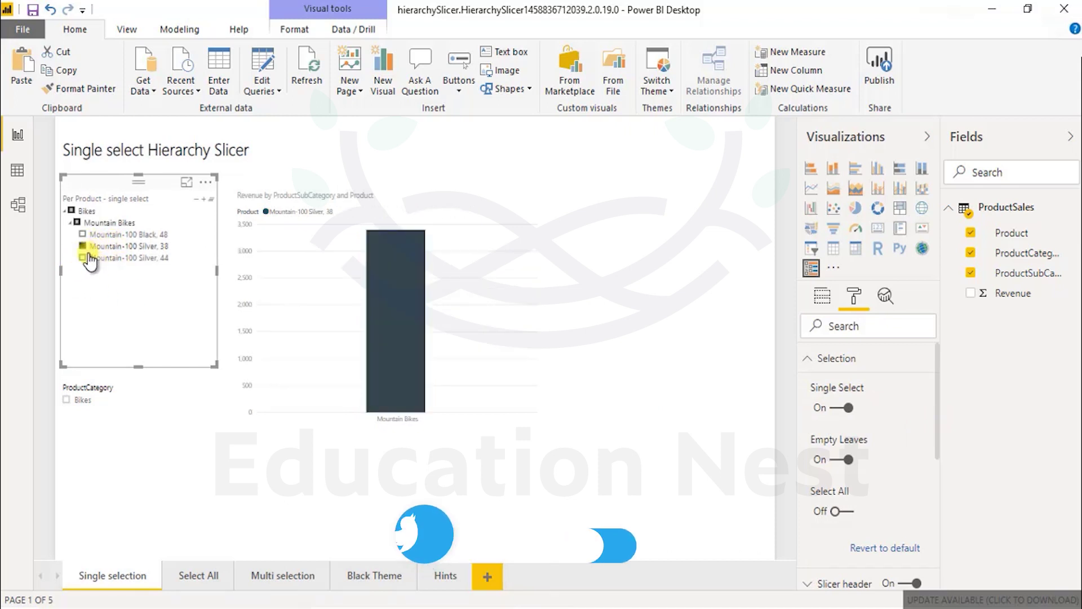
left_click(121, 258)
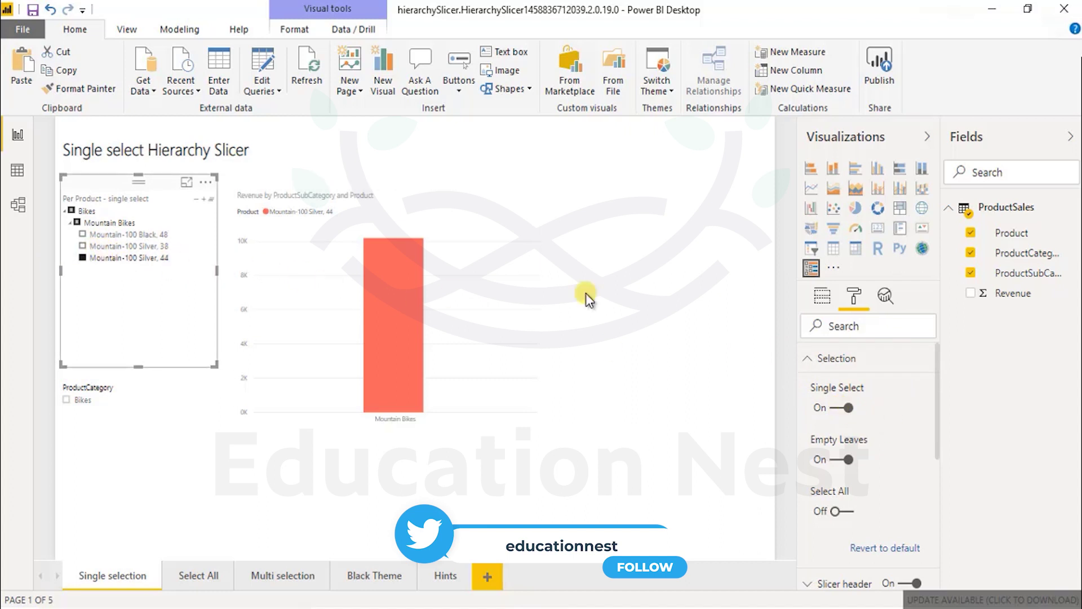
left_click(101, 246)
left_click(99, 234)
left_click(103, 247)
left_click(103, 259)
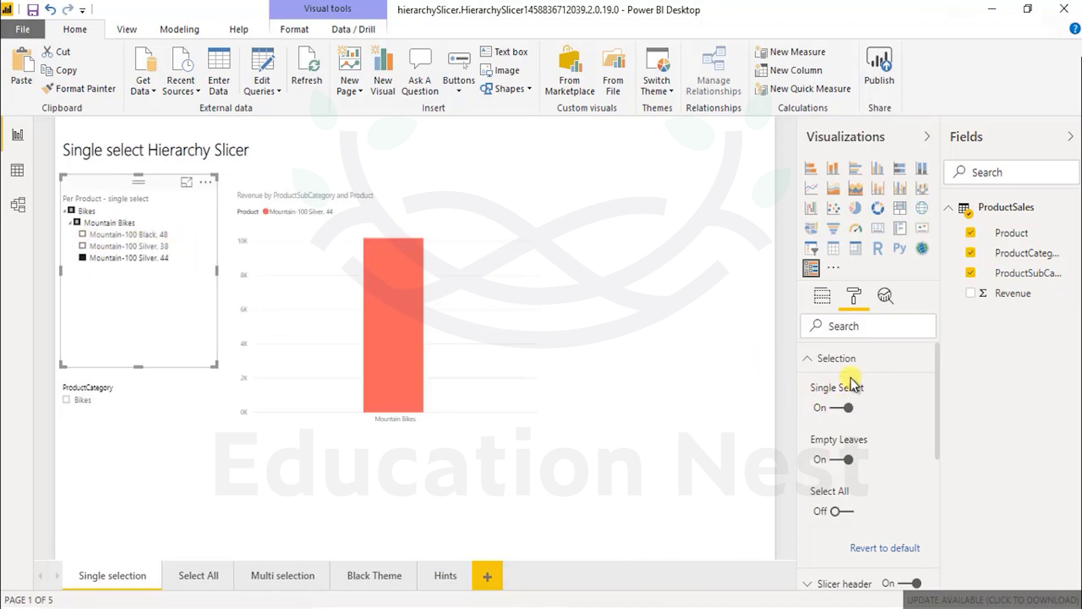
Step: Turn off Single Select for the hierarchy slicer, and switch Empty Leaves off and back on
left_click(834, 409)
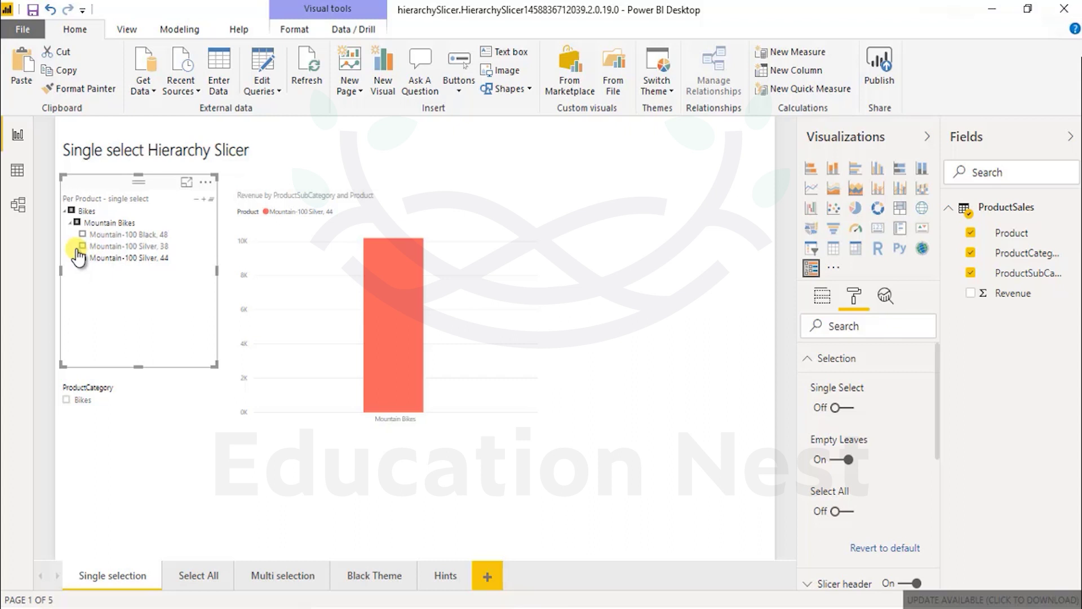
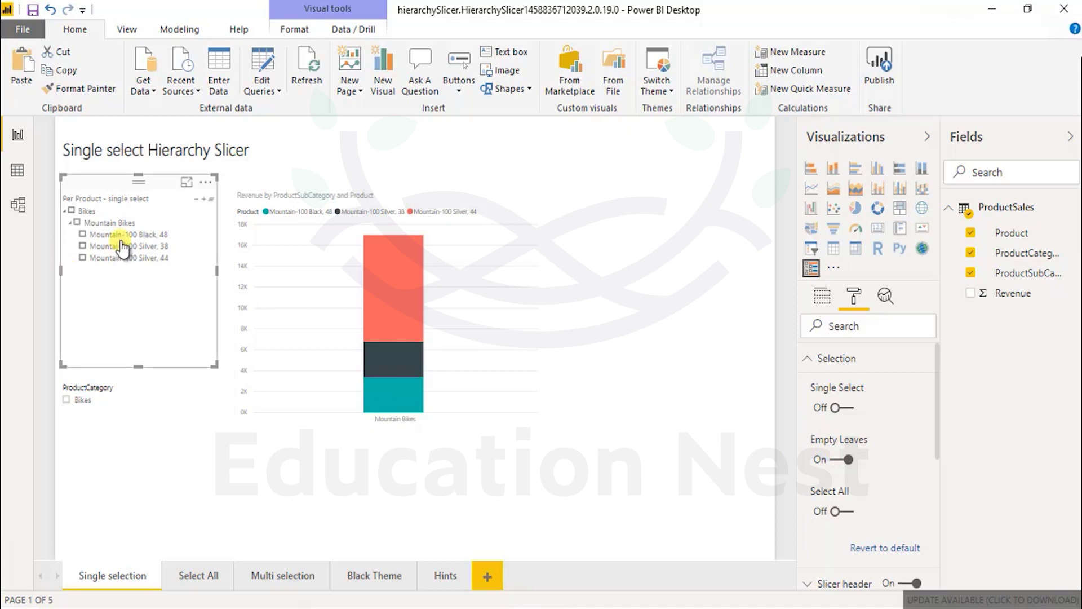
left_click(836, 460)
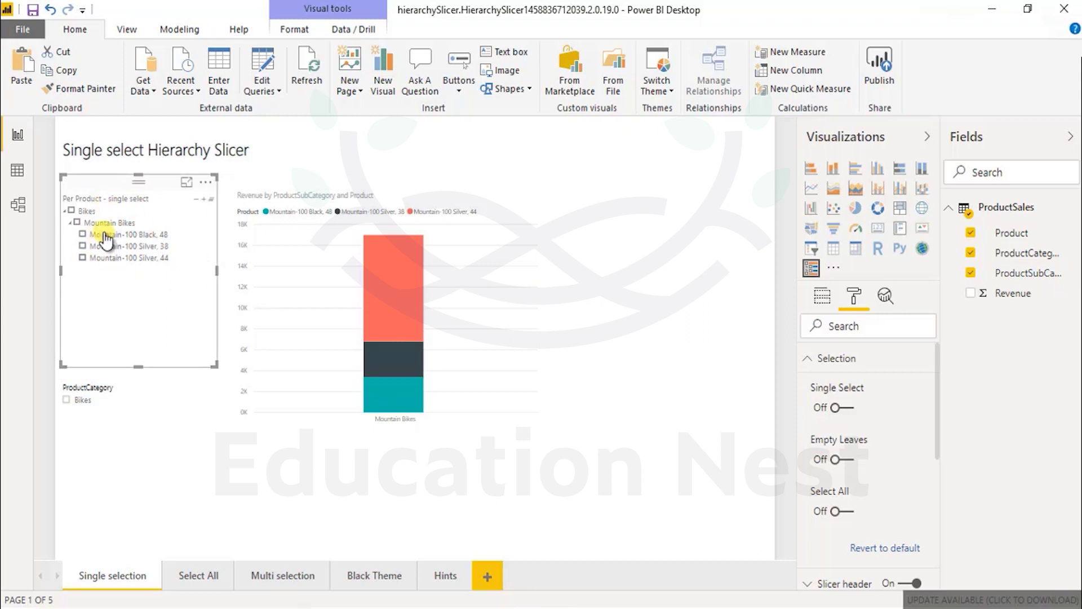
left_click(864, 461)
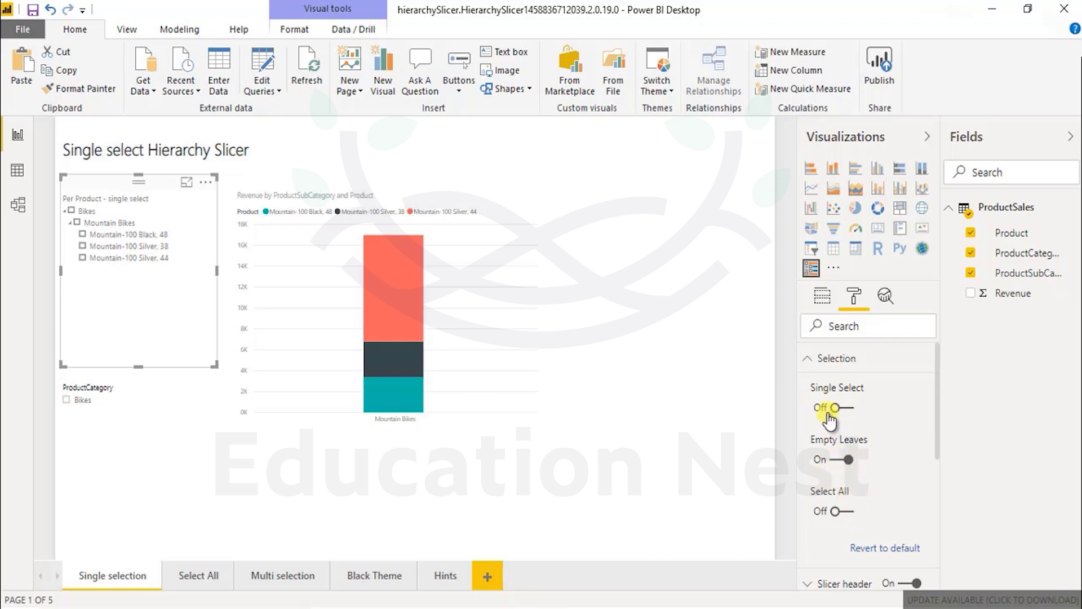
Step: Enable the hierarchy slicer's Select All option with the label Everything, and try ticking and unticking that entry
left_click(848, 514)
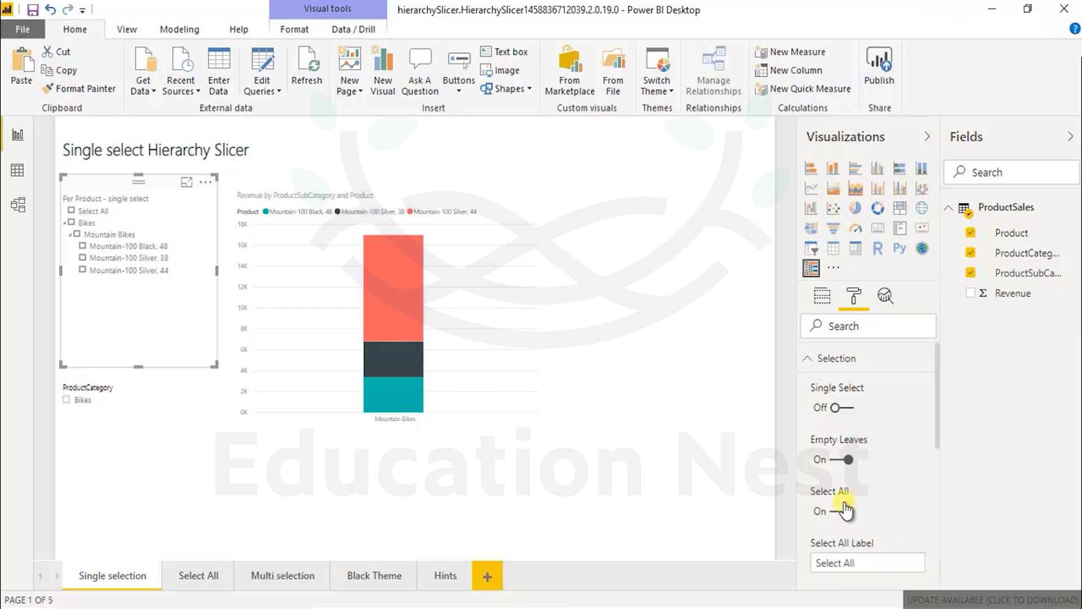
left_click(95, 212)
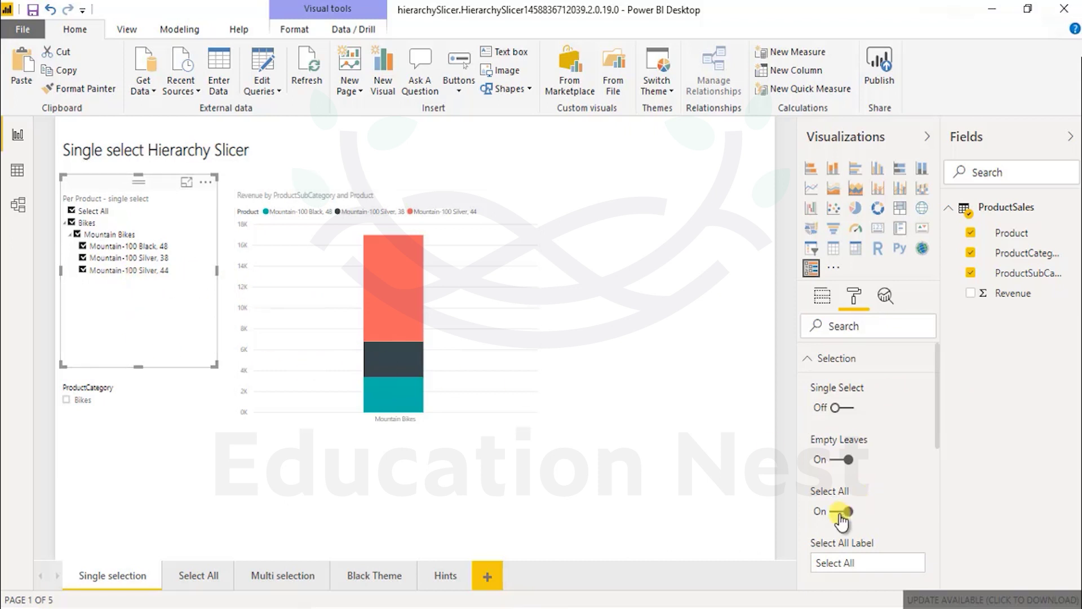
scroll(851, 507, "down", 3)
double_click(840, 374)
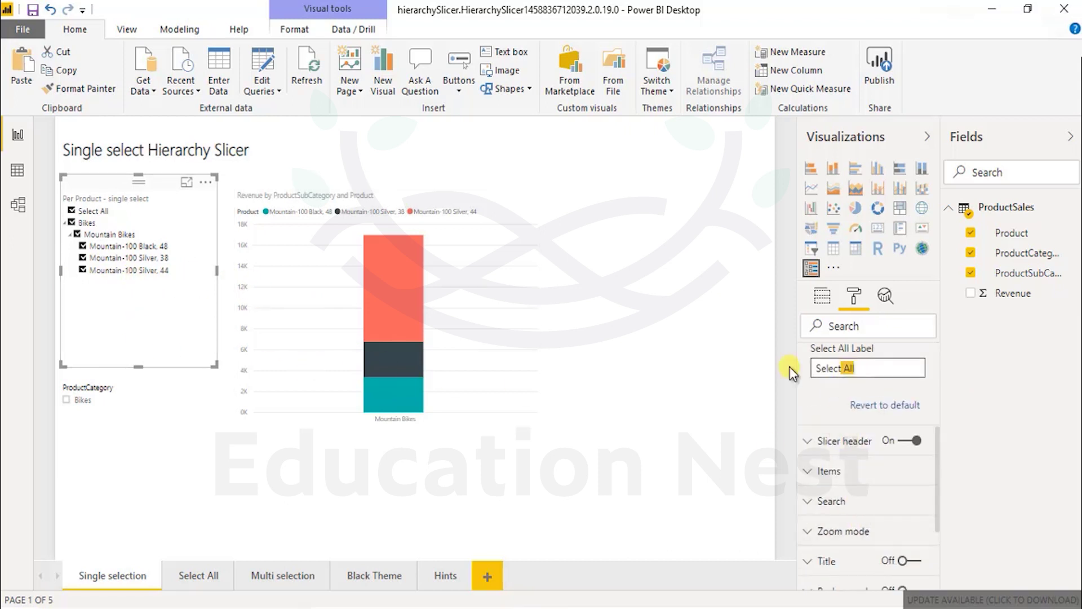
left_click(833, 393)
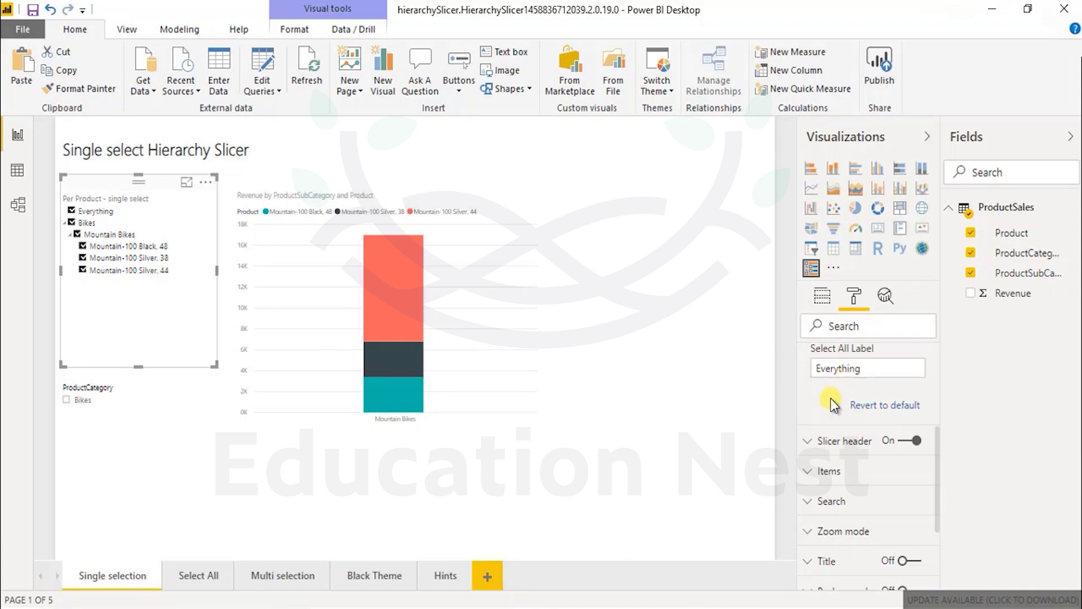
left_click(96, 215)
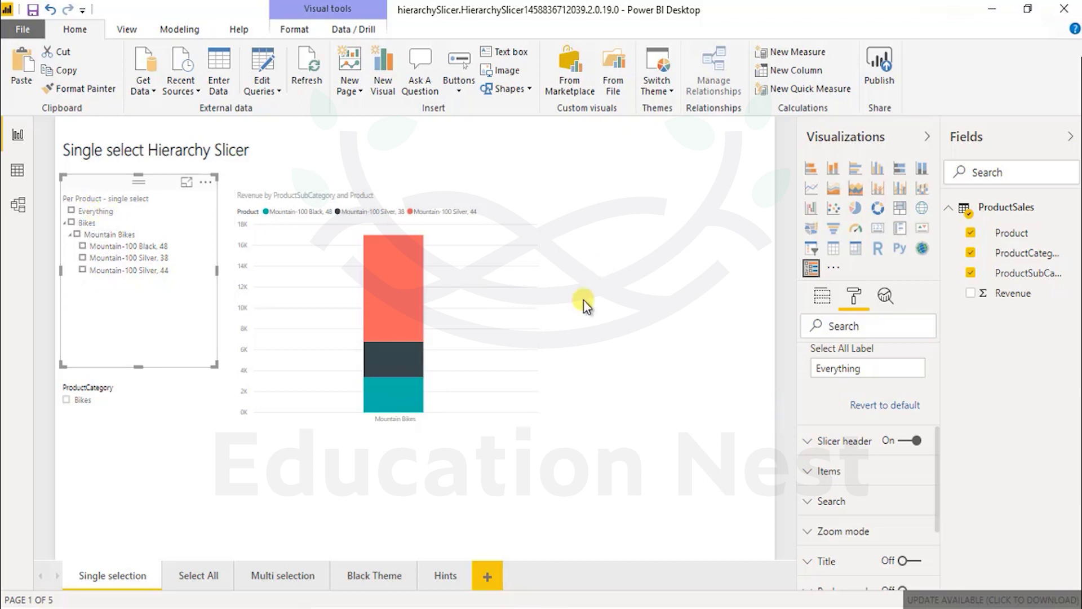
Step: Review the hierarchy slicer's Select All label and its slicer header options, including the title, filter restatement and colors
double_click(834, 368)
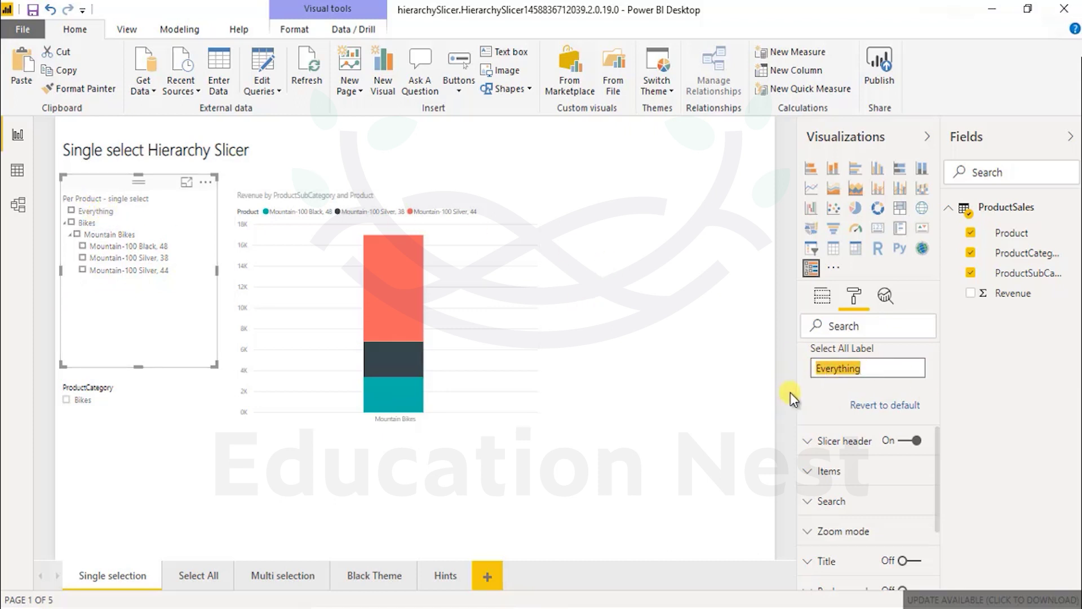
scroll(846, 360, "up", 3)
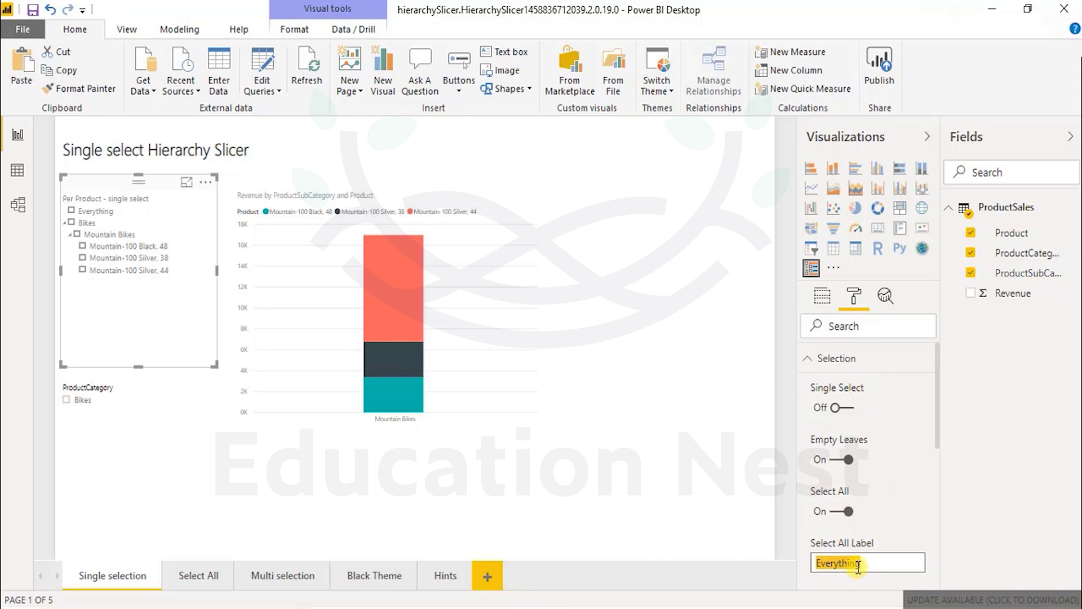
scroll(803, 556, "down", 3)
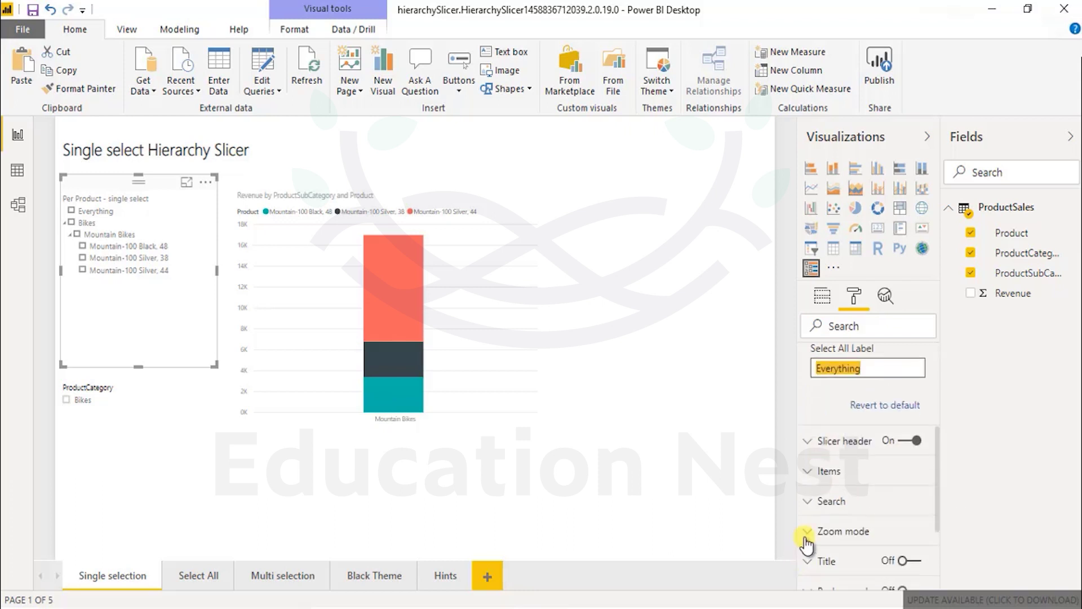
left_click(810, 443)
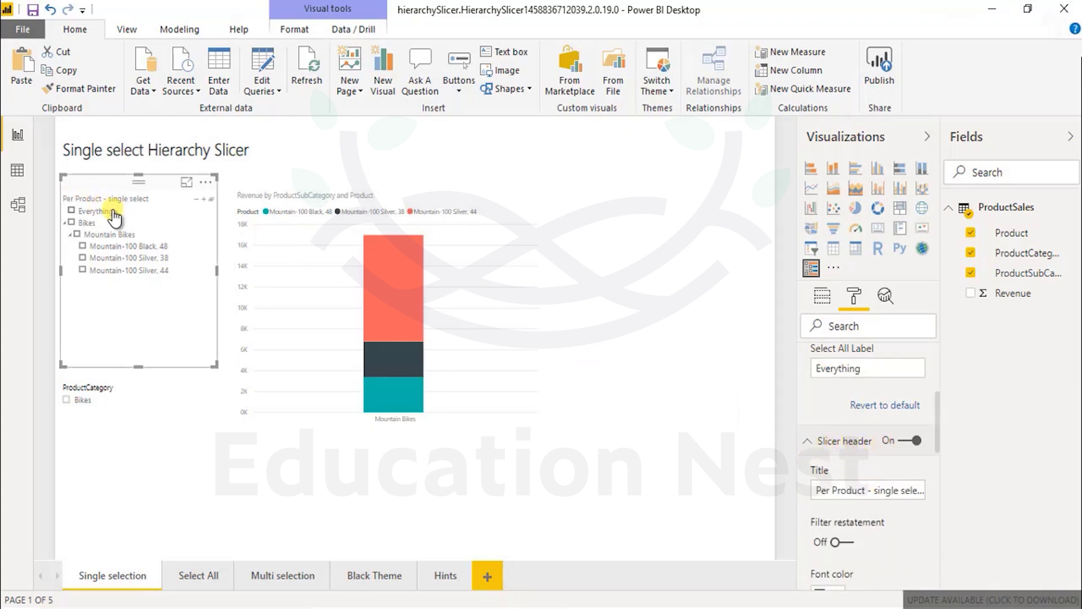
left_click_drag(814, 489, 951, 495)
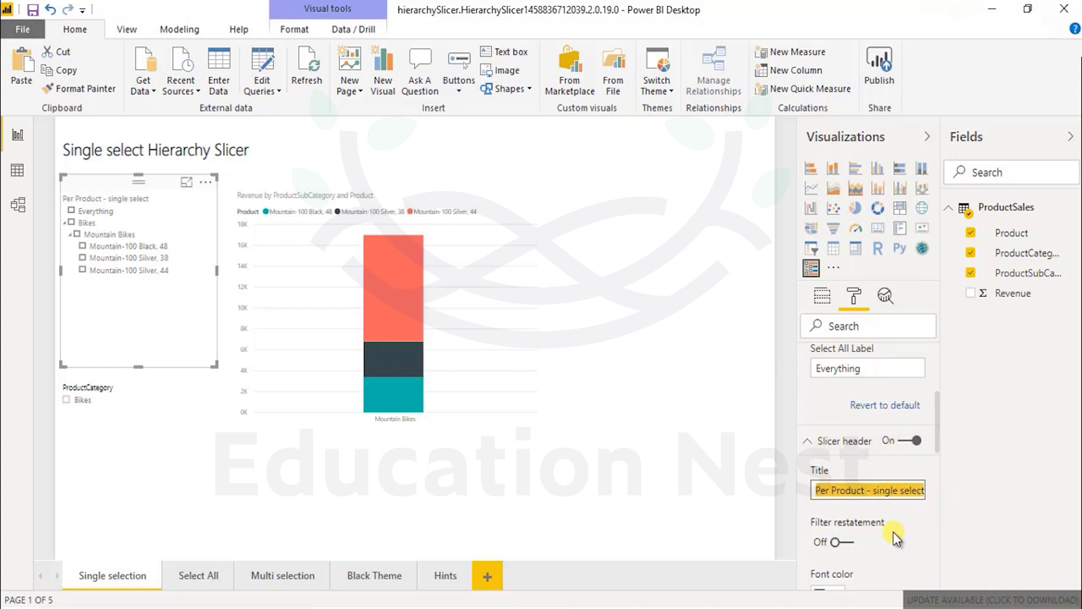
scroll(892, 532, "down", 3)
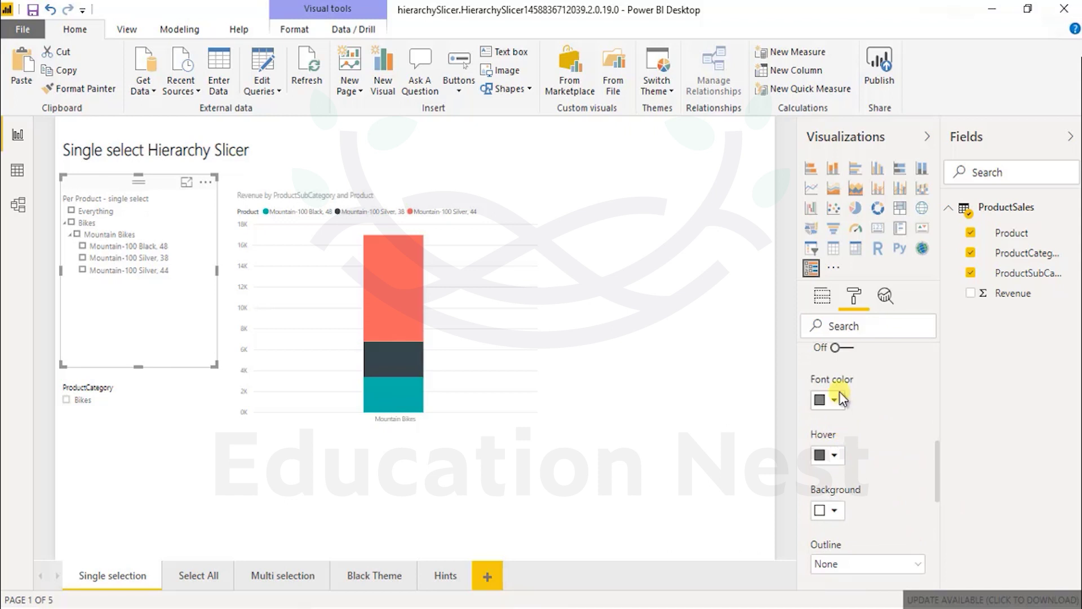
left_click(845, 348)
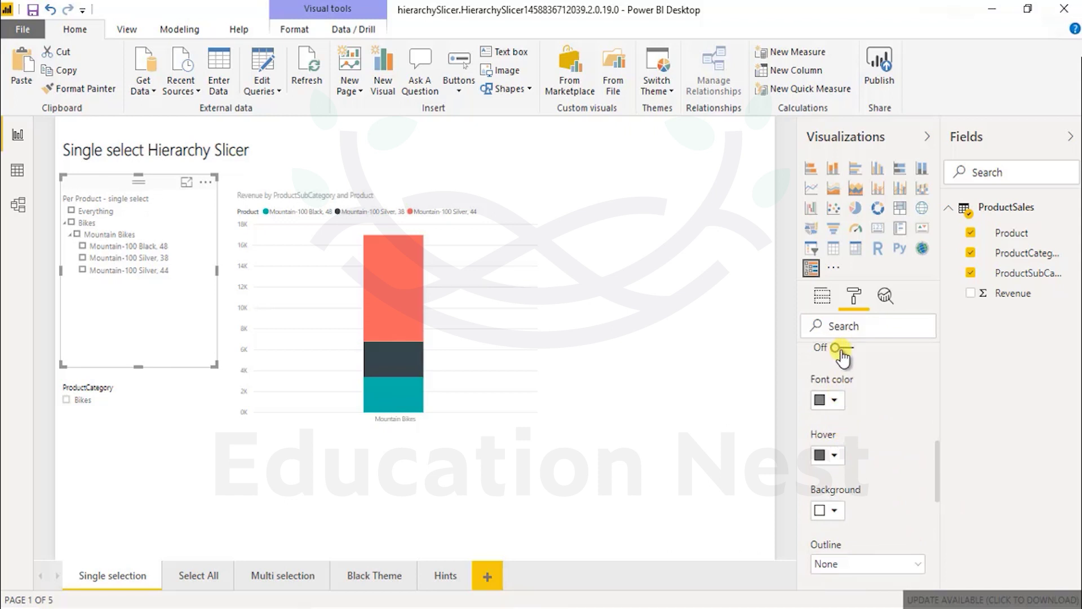
Step: Set the slicer items' select color to light red and test it by ticking and unticking Mountain-100 Silver, 38
scroll(876, 440, "down", 3)
left_click(816, 496)
scroll(827, 500, "down", 3)
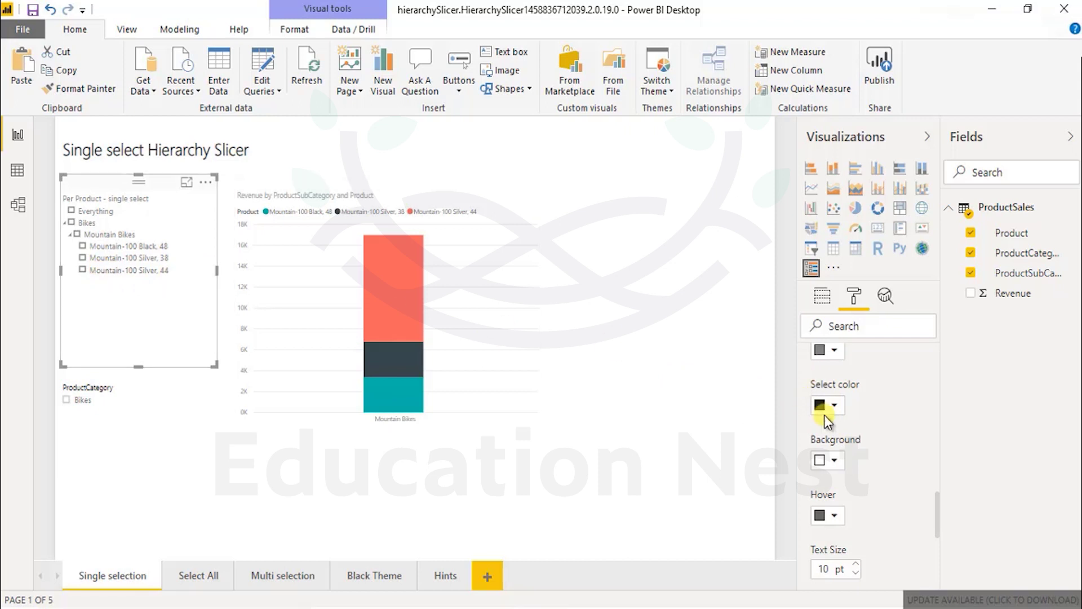
left_click(832, 459)
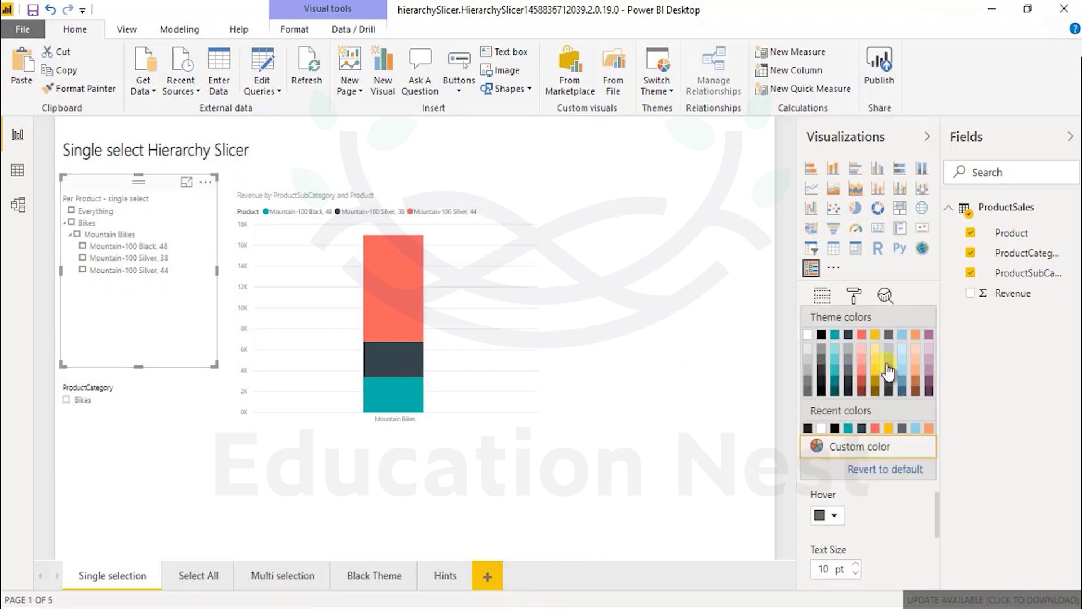
left_click(944, 417)
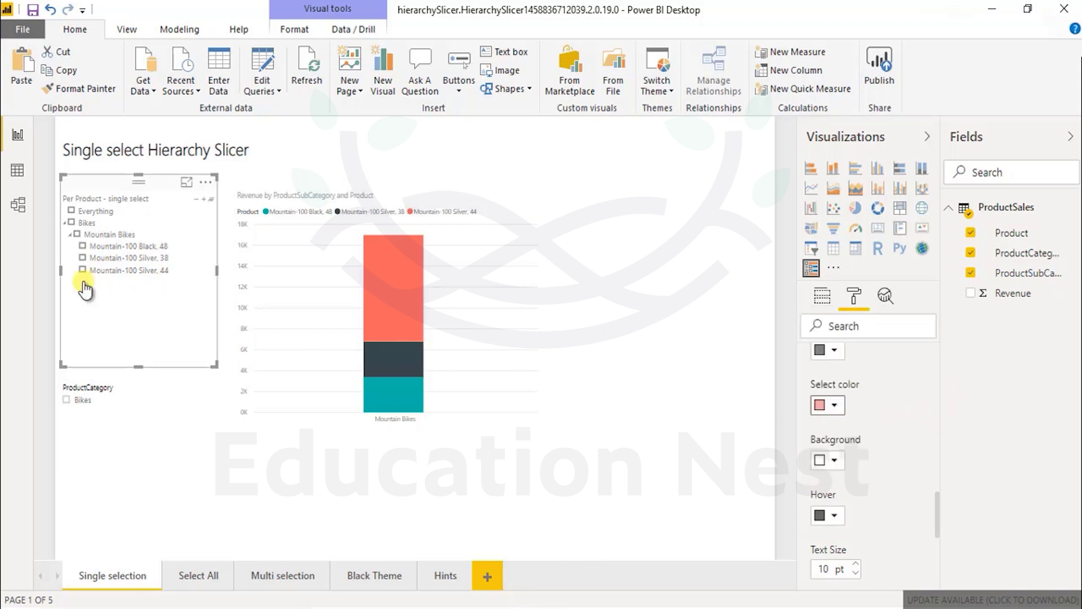
left_click(106, 258)
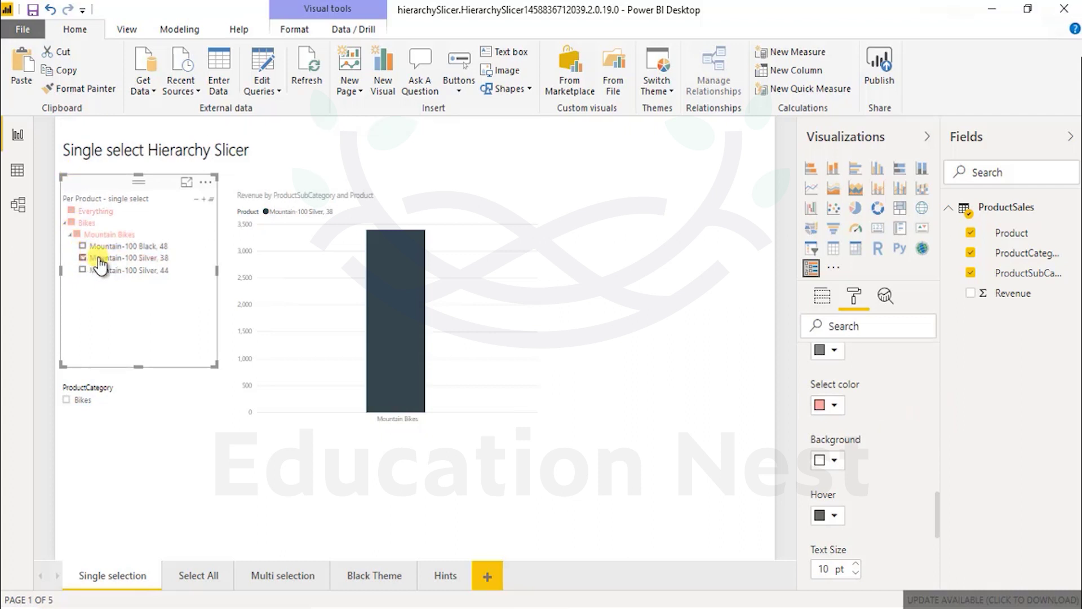
left_click(90, 258)
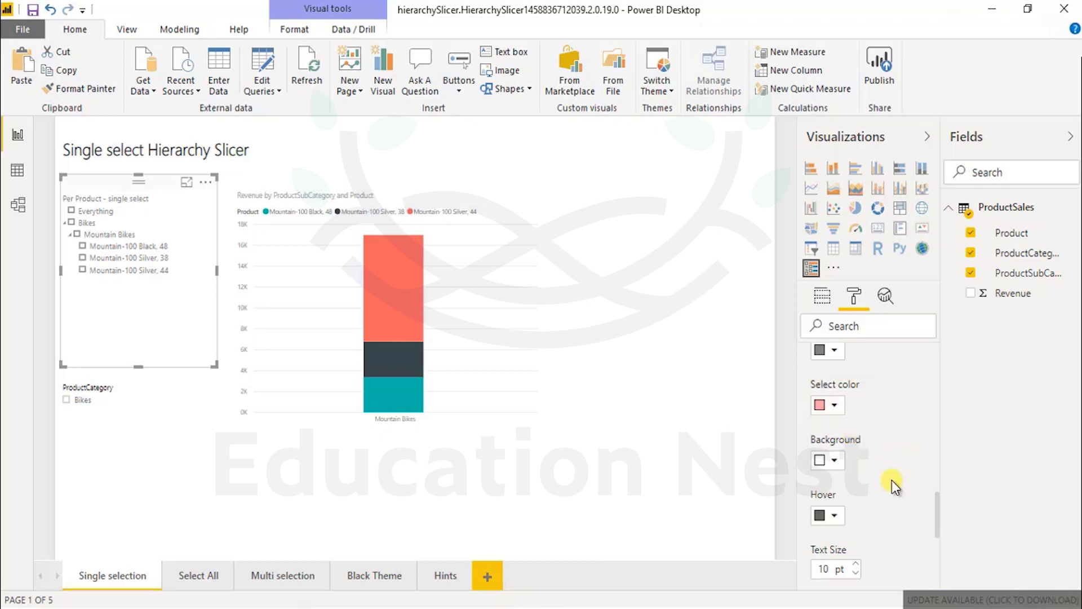
Step: Increase the slicer items' text size to 11 pt and review the slicer's Search formatting options
scroll(878, 484, "down", 4)
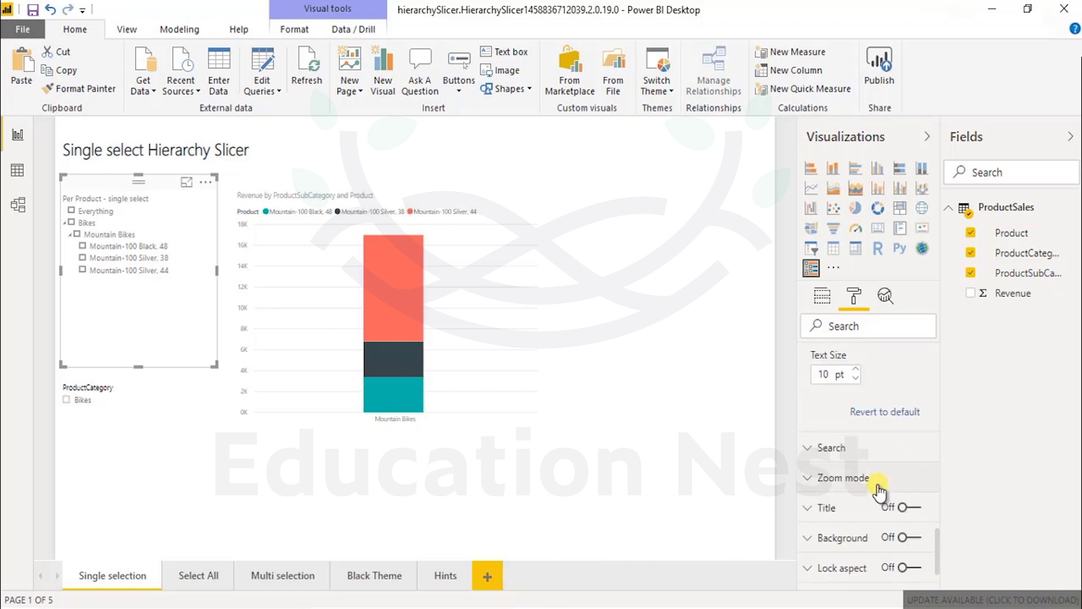
left_click(854, 372)
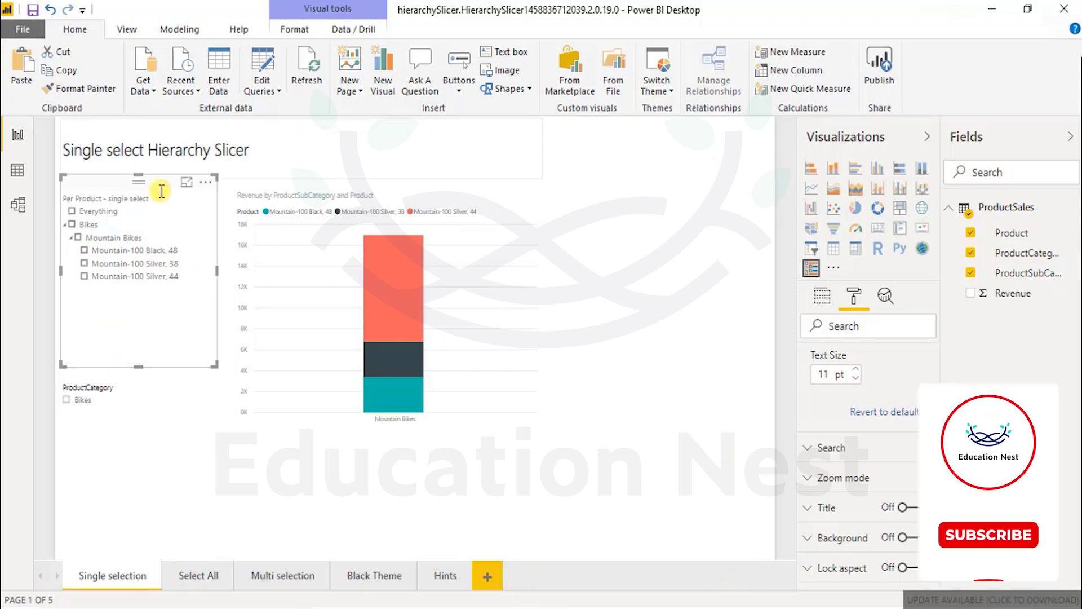
left_click(841, 451)
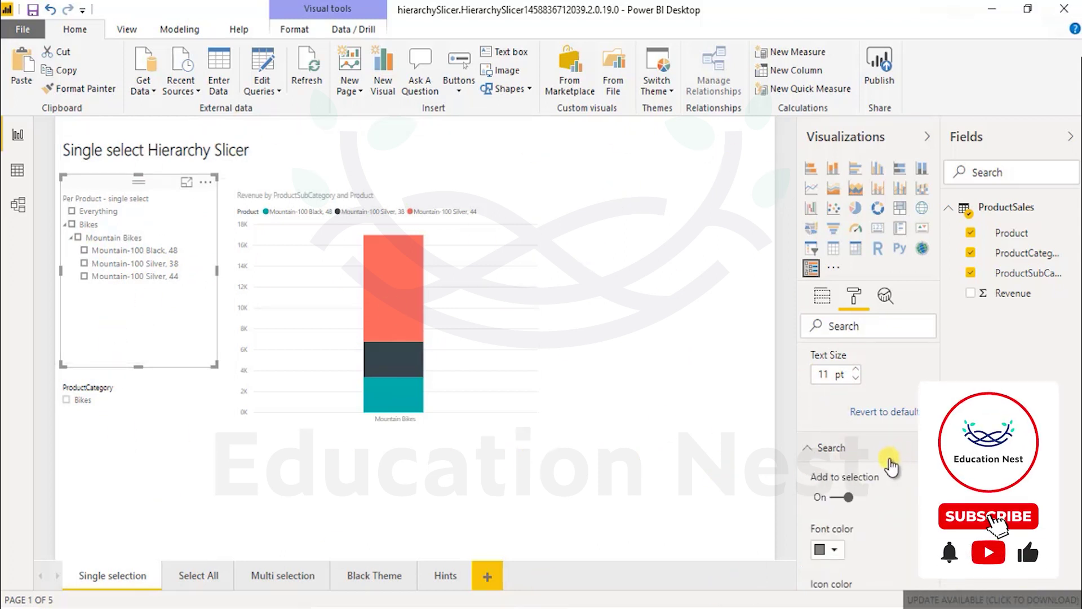
scroll(834, 485, "down", 3)
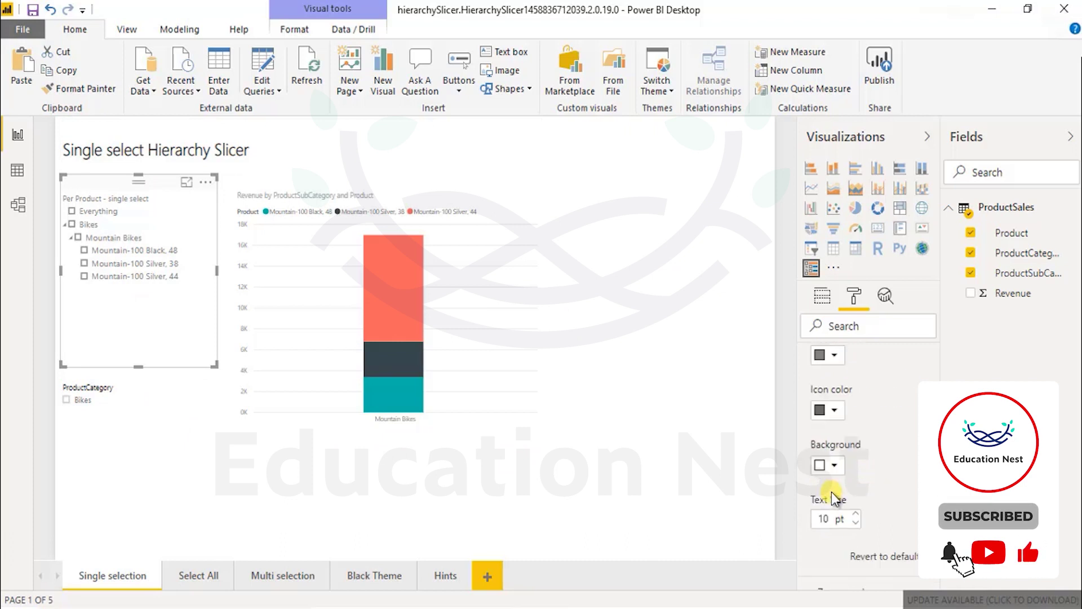
scroll(871, 422, "up", 3)
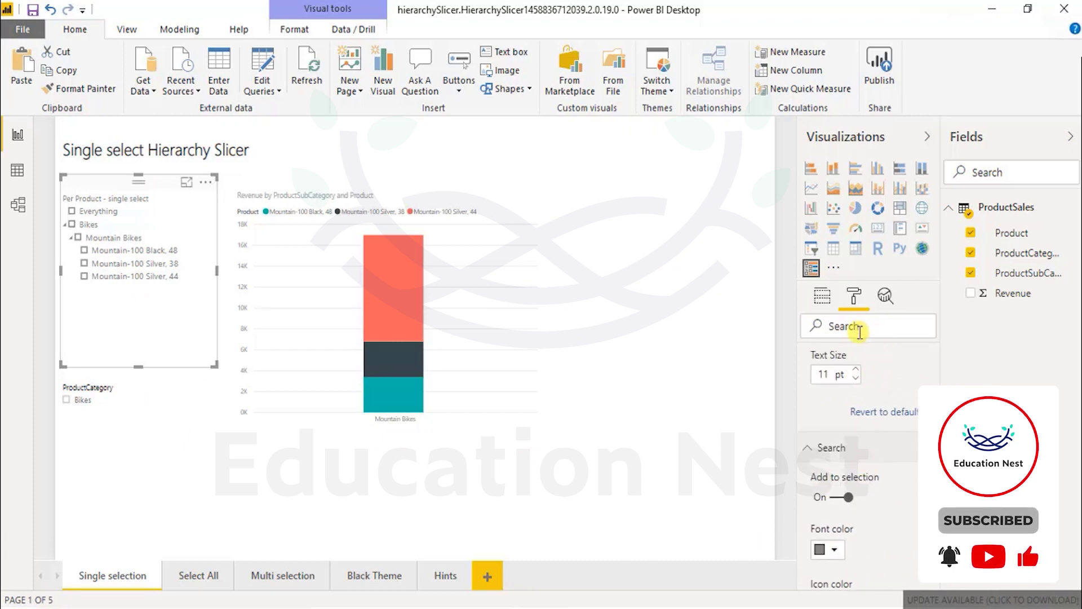
left_click(880, 326)
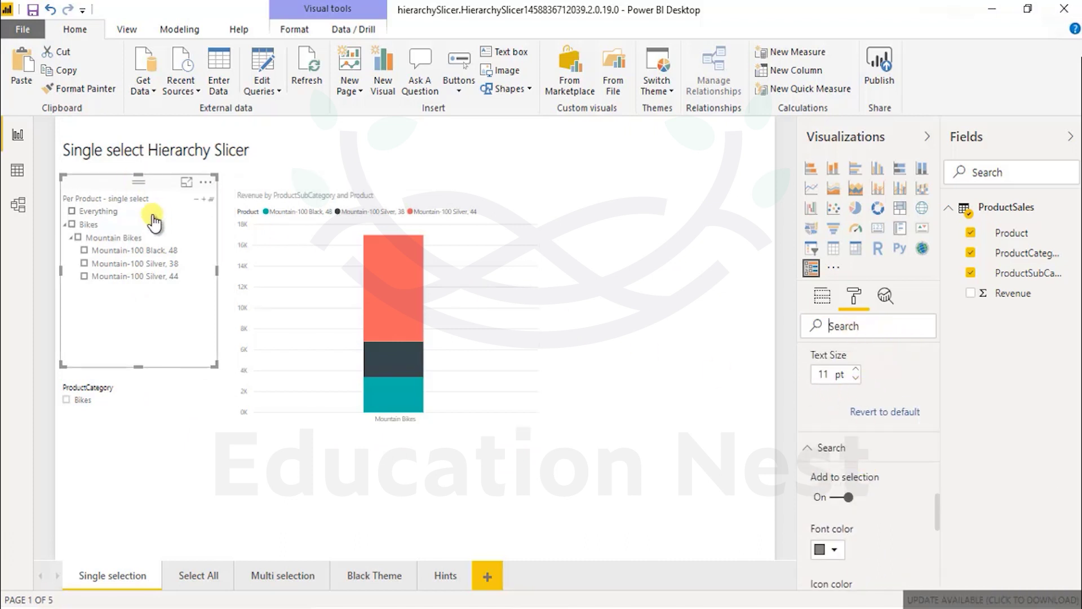
Step: Turn off Add to selection in the Search formatting options and show the search box in the hierarchy slicer
left_click(844, 498)
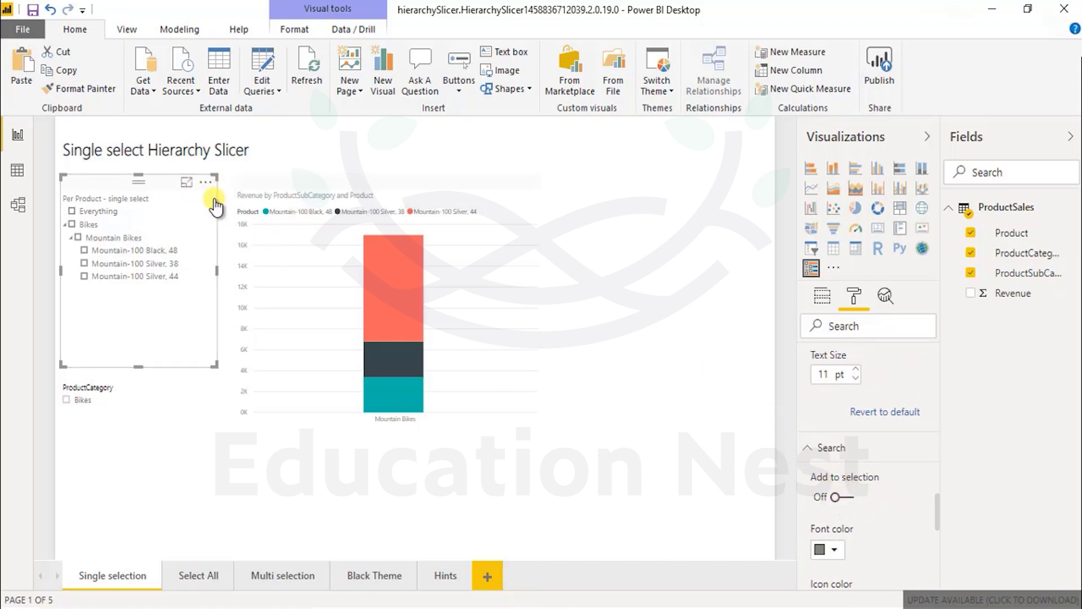
left_click(208, 182)
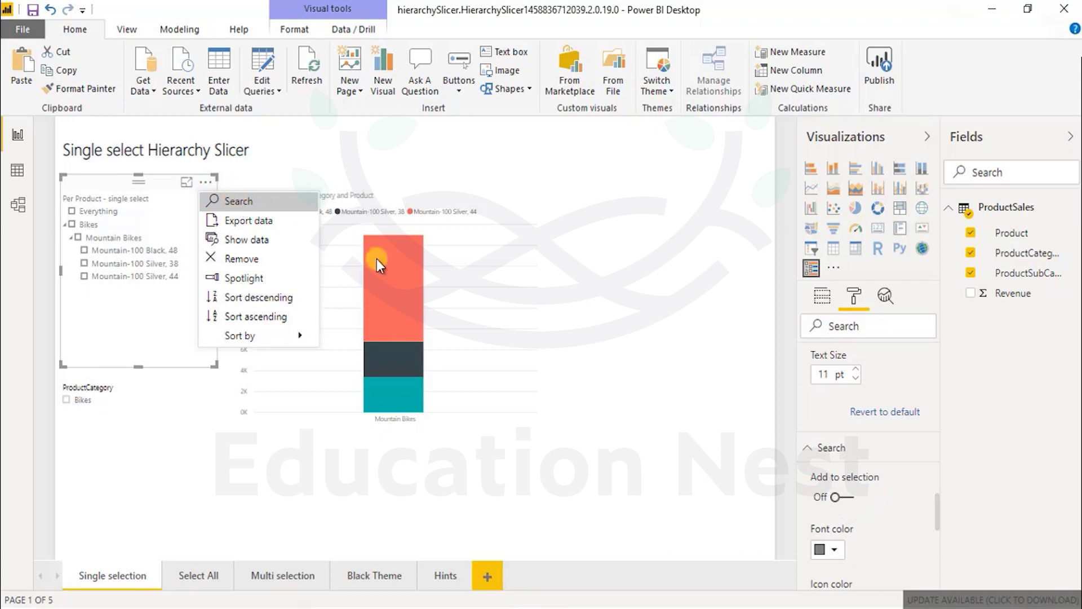
left_click(240, 203)
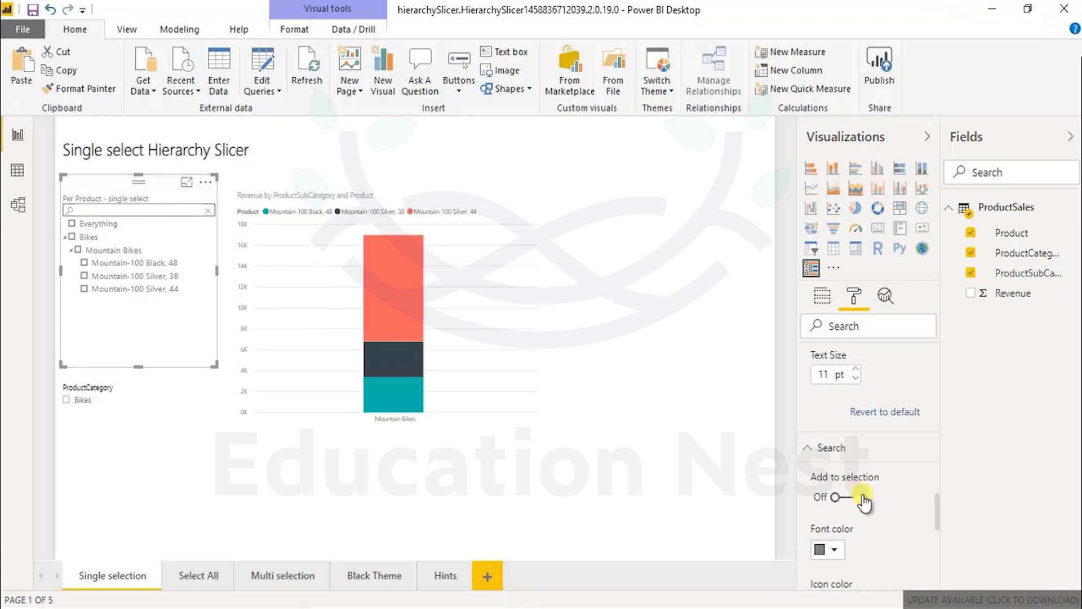
Step: Turn Add to selection back on, try searching the hierarchy slicer for "bike", and clear the search text
left_click(841, 497)
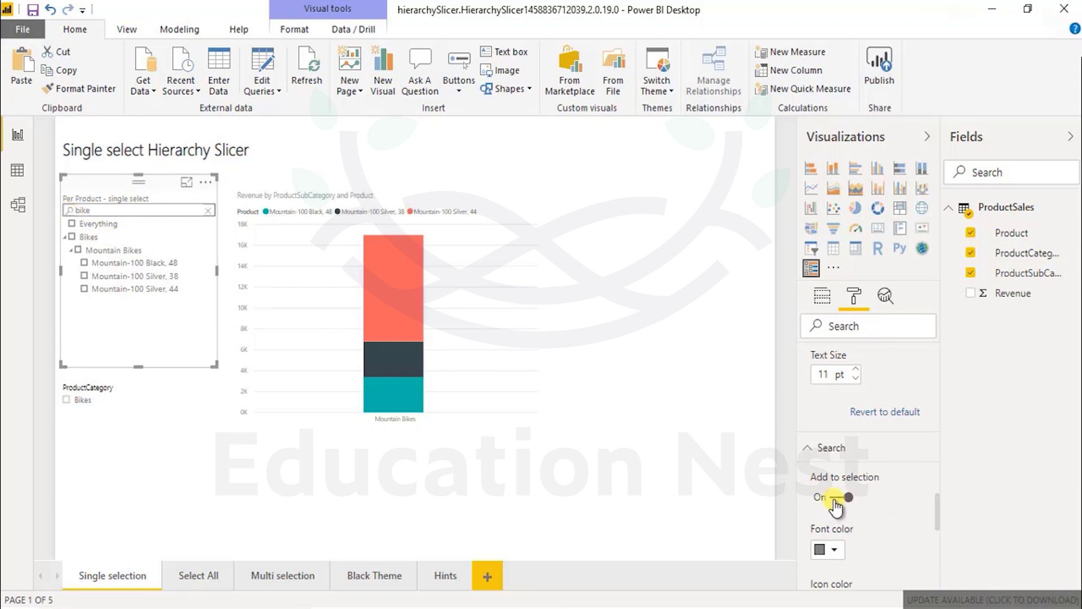
key("BackSpace")
key("BackSpace")
key("BackSpace")
key("BackSpace")
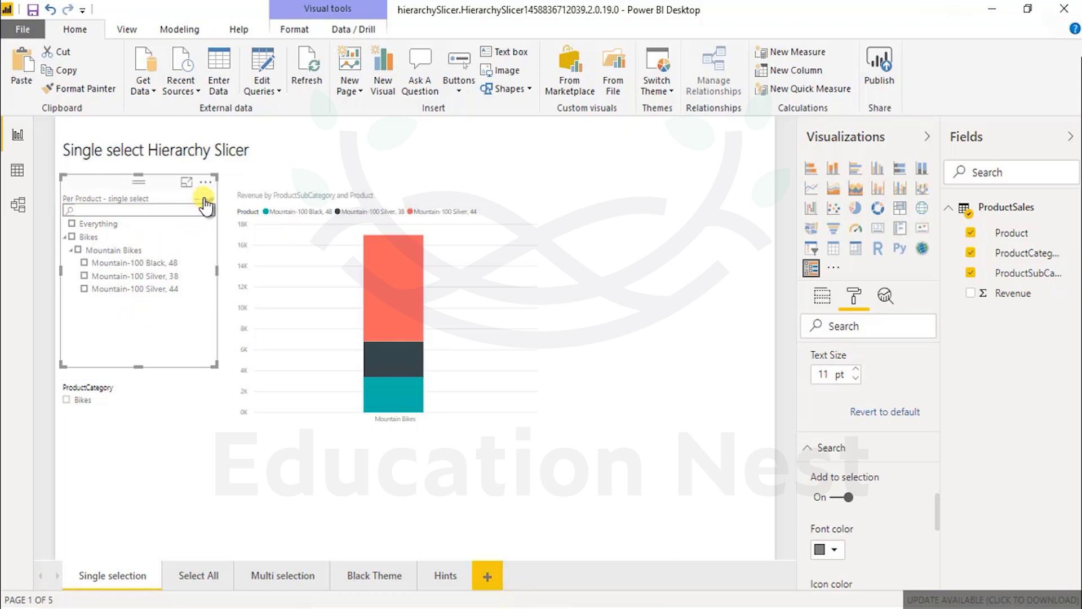
Step: Spotlight the hierarchy slicer on the page and sort its entries by Product in descending order
left_click(205, 182)
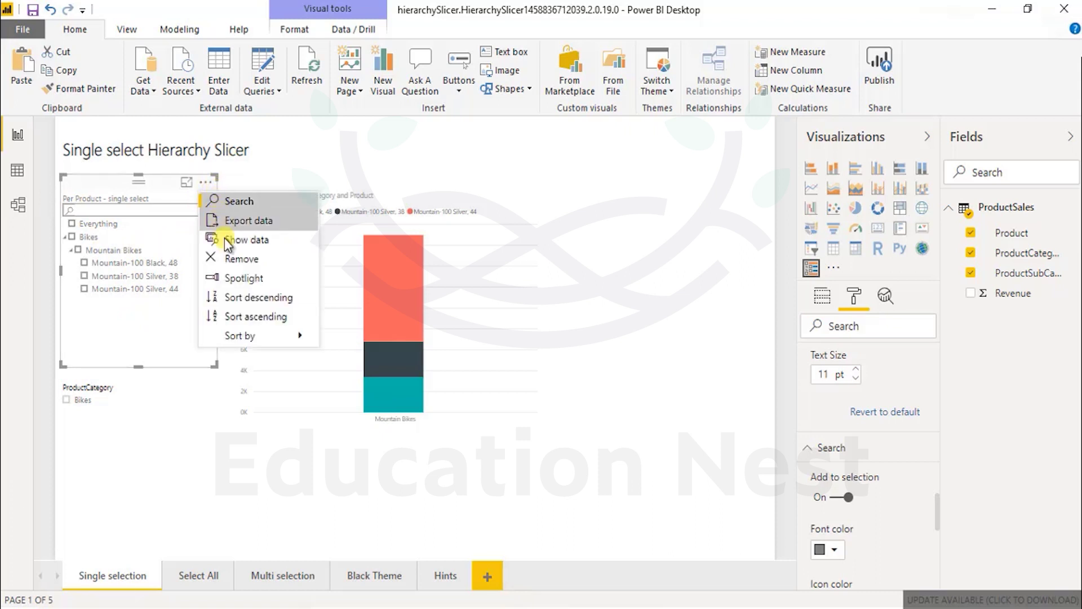
left_click(254, 277)
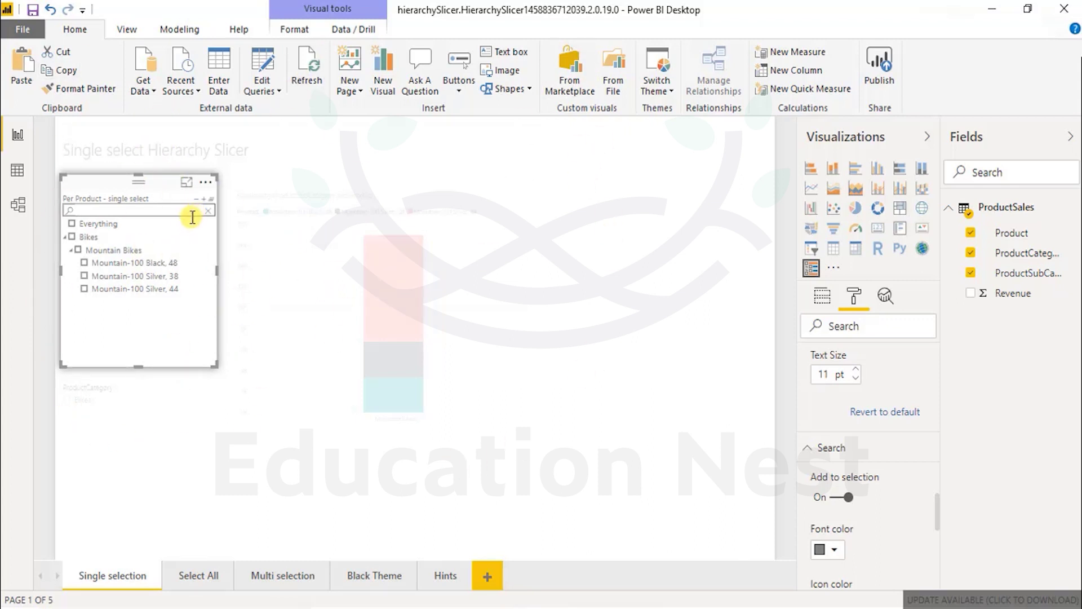
left_click(206, 182)
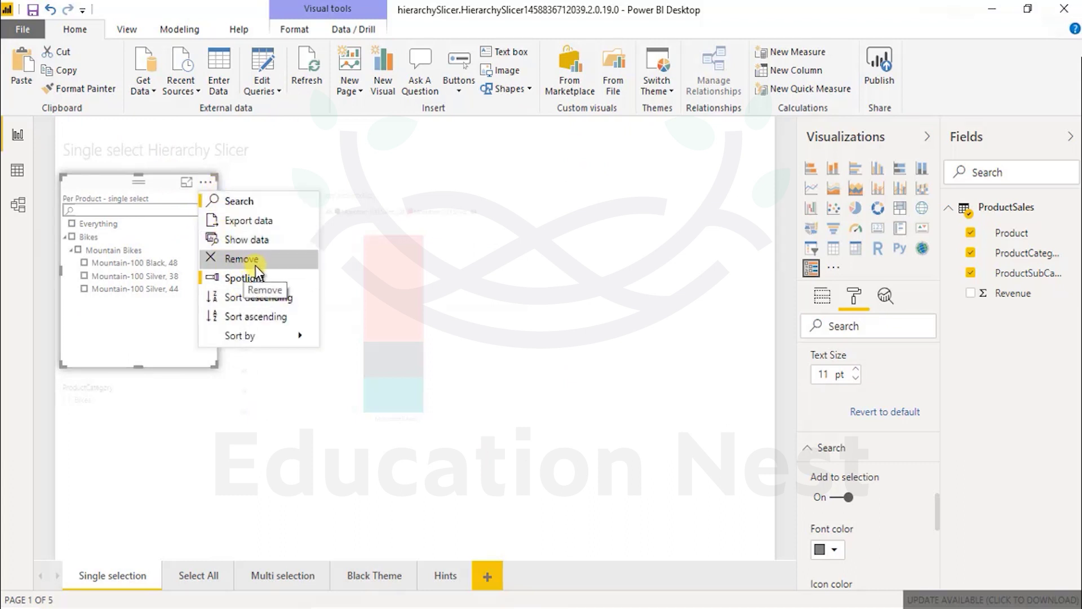
mouse_move(276, 331)
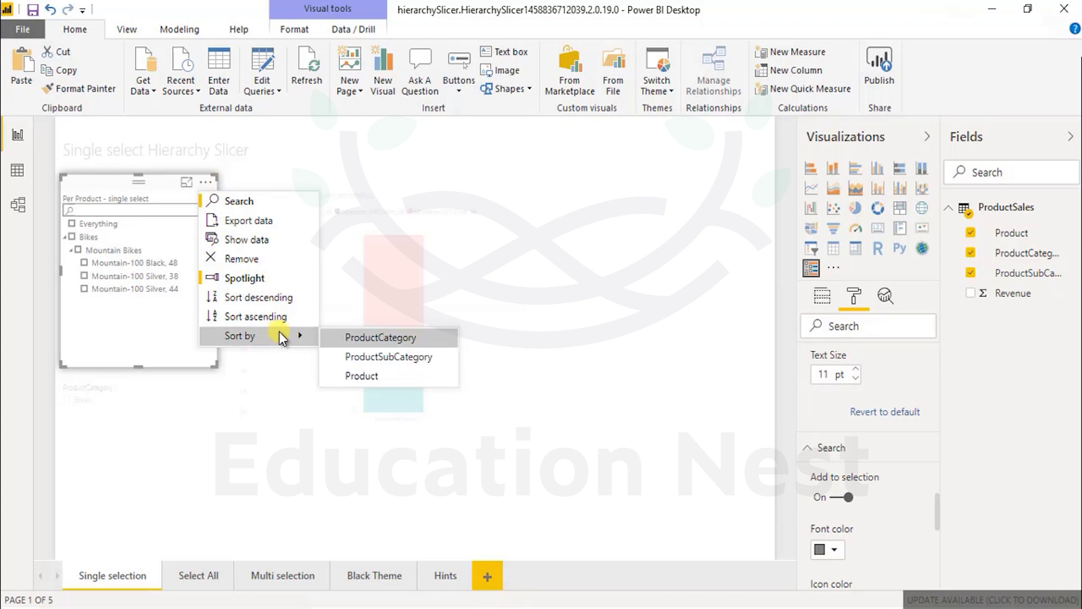
left_click(384, 375)
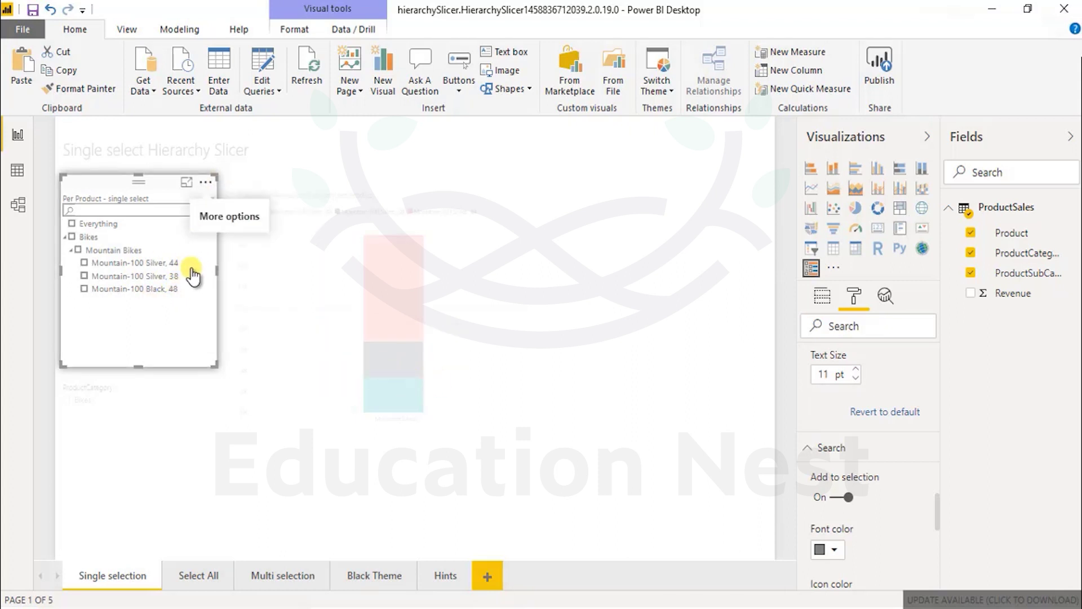
Step: Check the file types offered for exporting the hierarchy slicer's data, and cancel the export
left_click(206, 182)
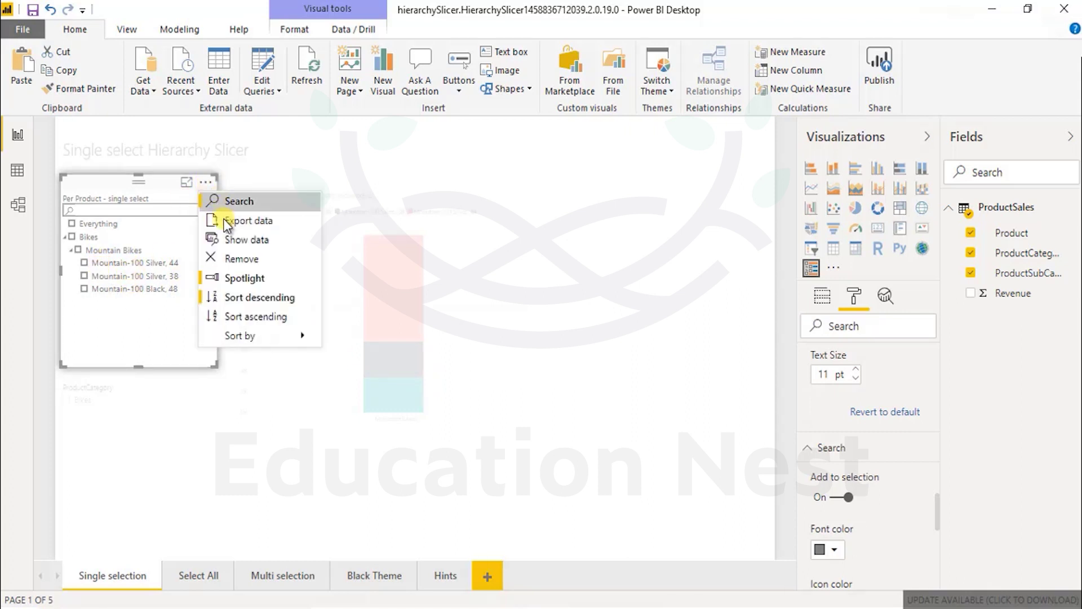
left_click(267, 221)
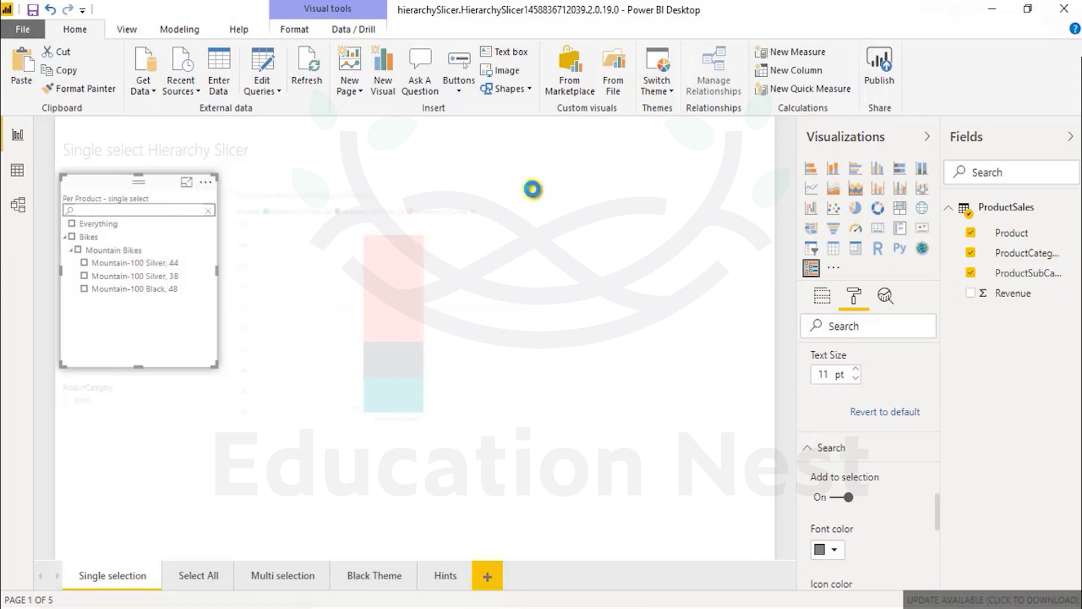
left_click(205, 339)
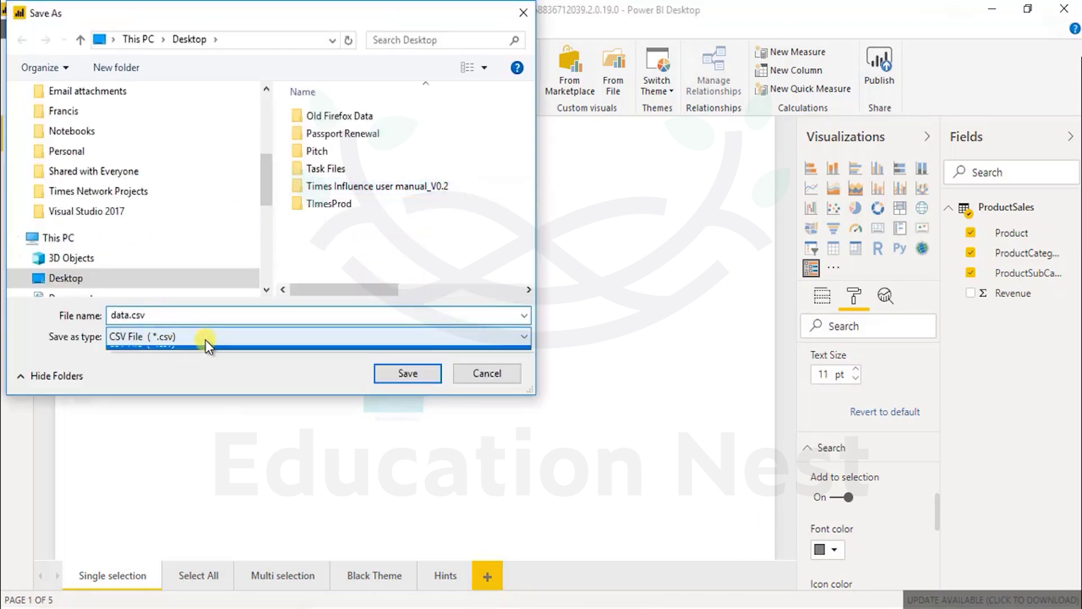
left_click(528, 384)
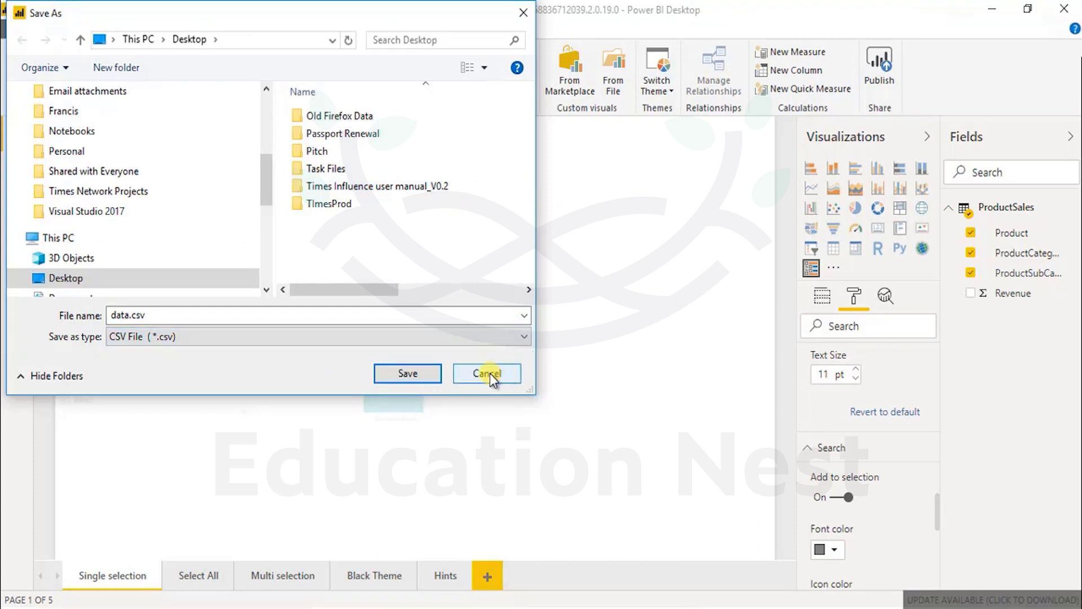
left_click(489, 373)
Step: Show the data behind the hierarchy slicer and return to the report
left_click(207, 185)
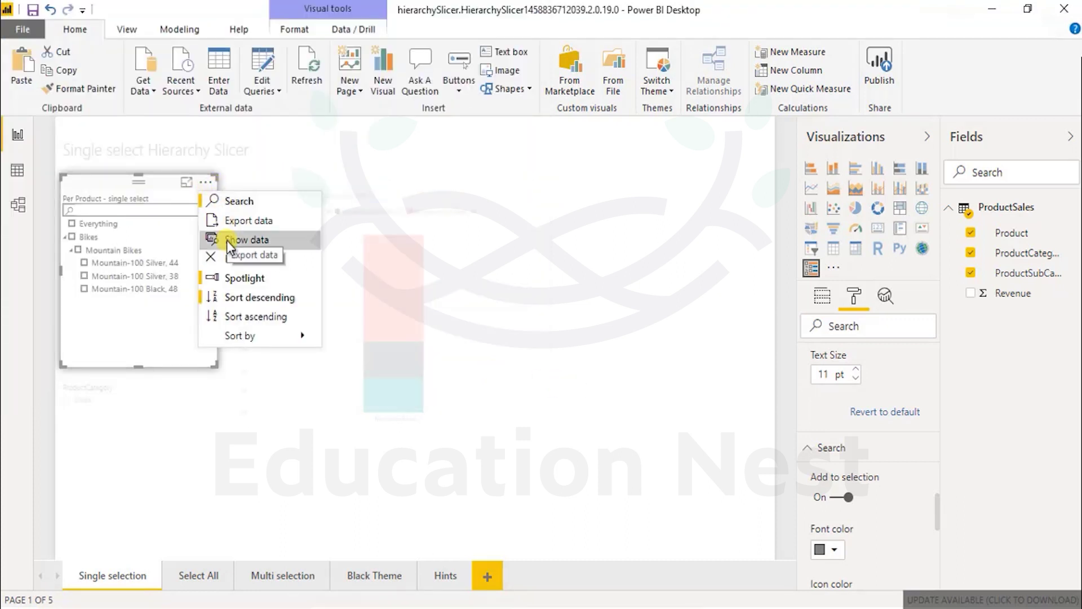
left_click(334, 275)
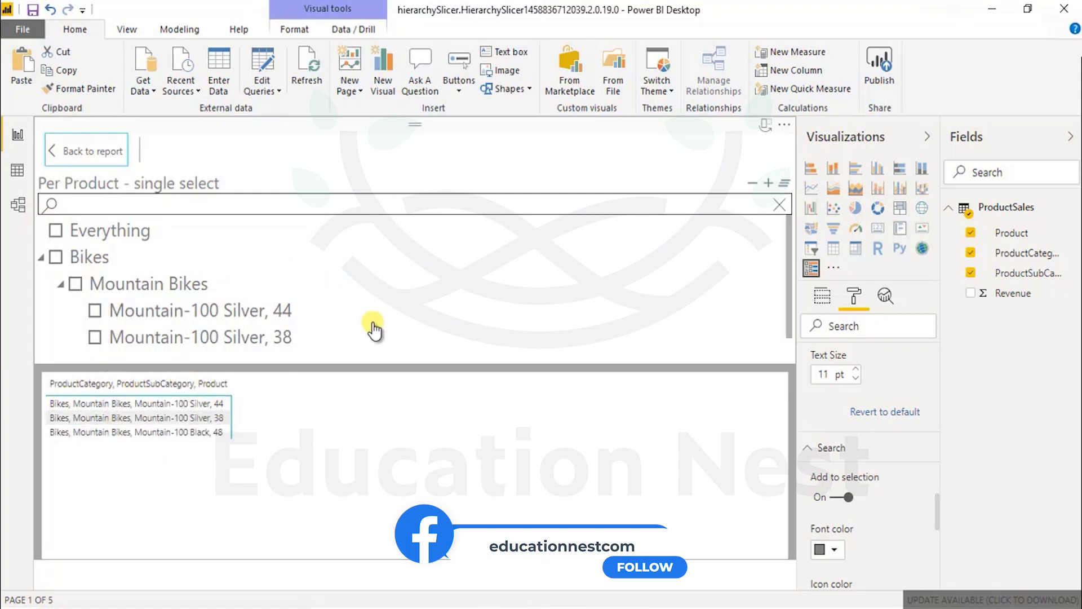
left_click(79, 155)
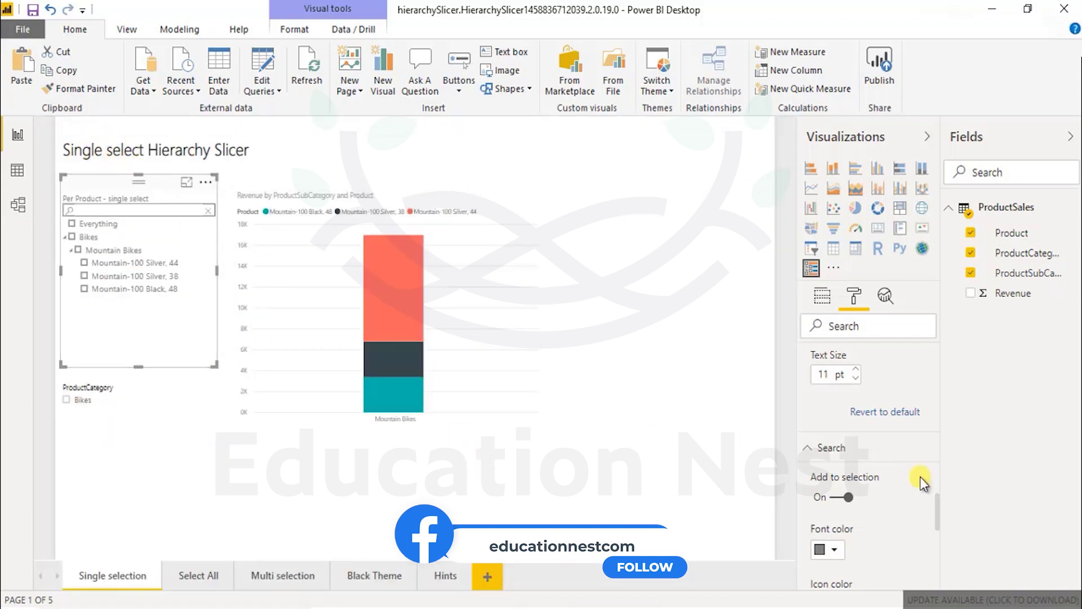
Step: Review the remaining Search formatting of the hierarchy slicer, and inspect its Title and Zoom mode options
scroll(901, 480, "down", 3)
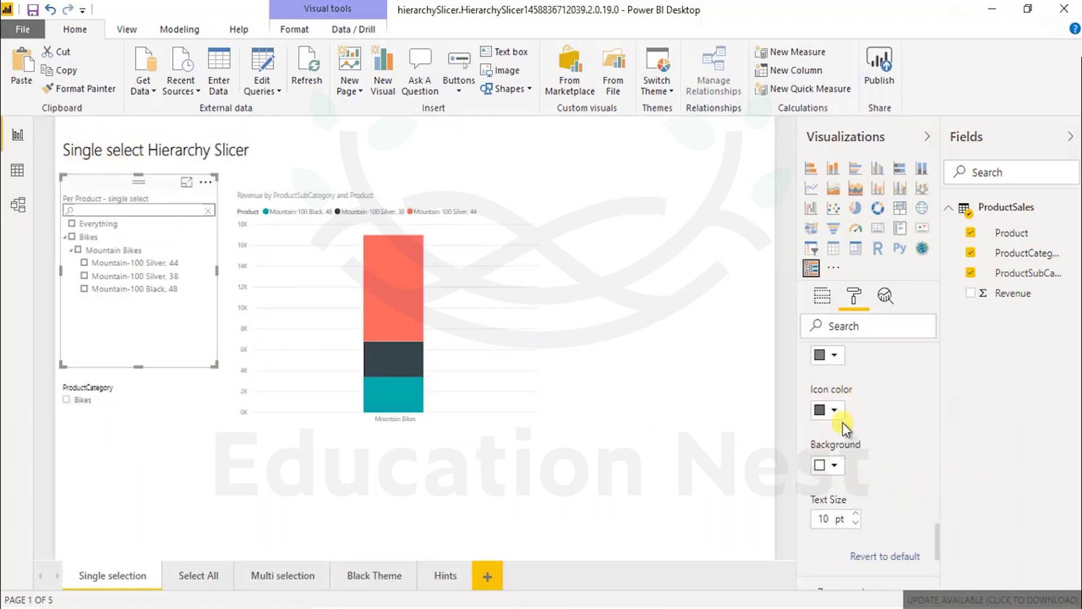
scroll(862, 511, "down", 3)
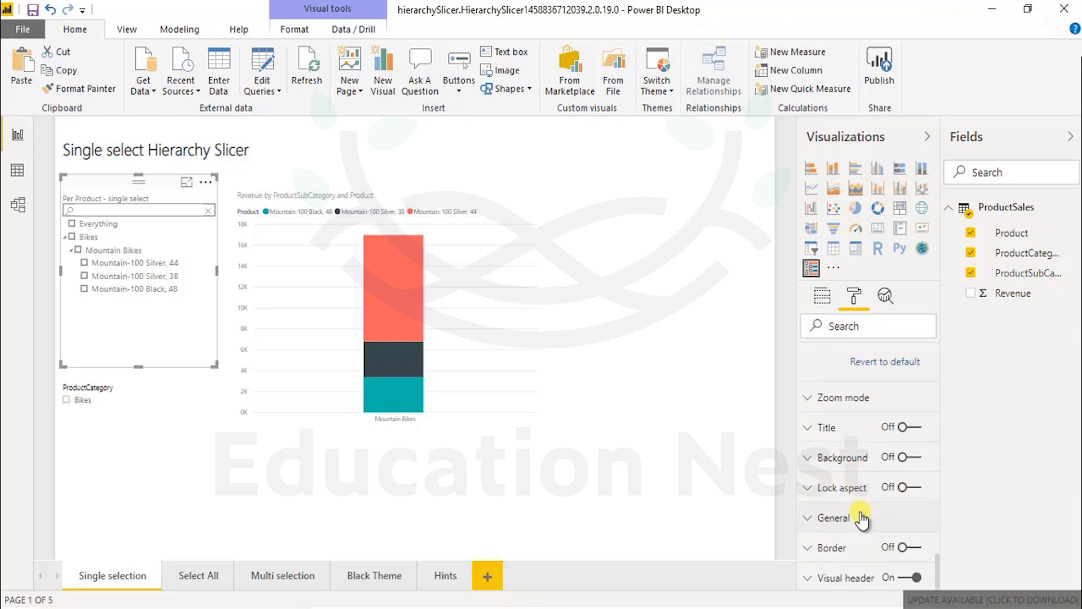
left_click(824, 427)
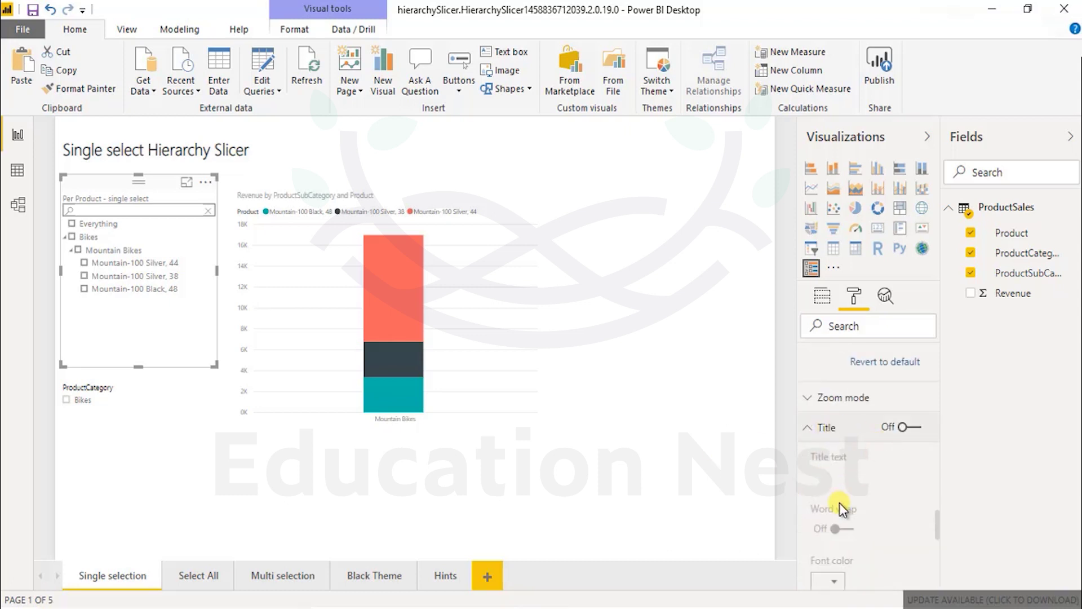
left_click(823, 432)
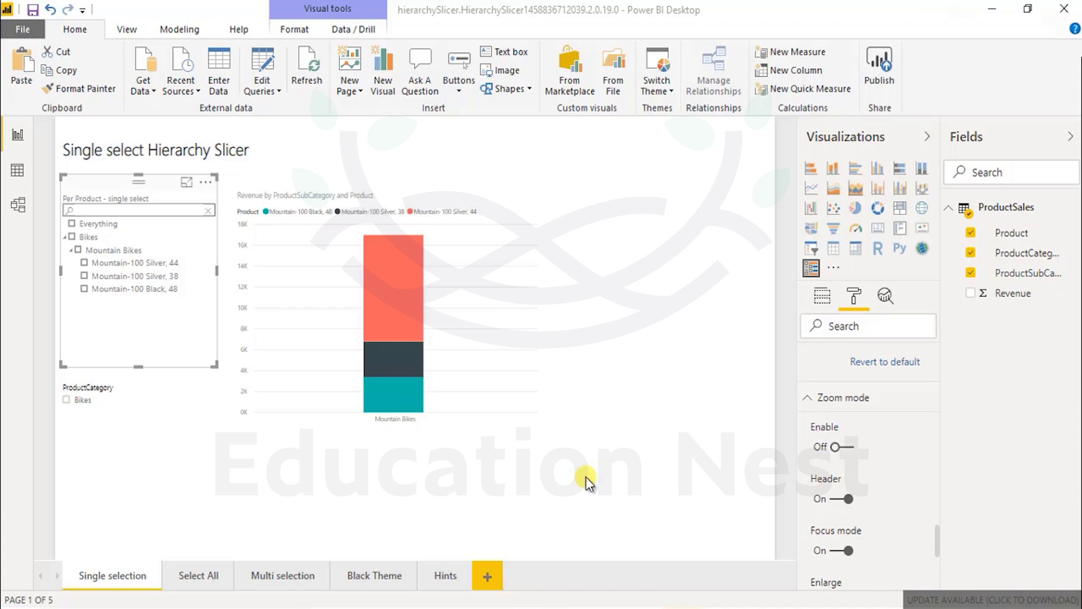
Step: Look at the Hints page of the report and return to the Single selection page
left_click(433, 570)
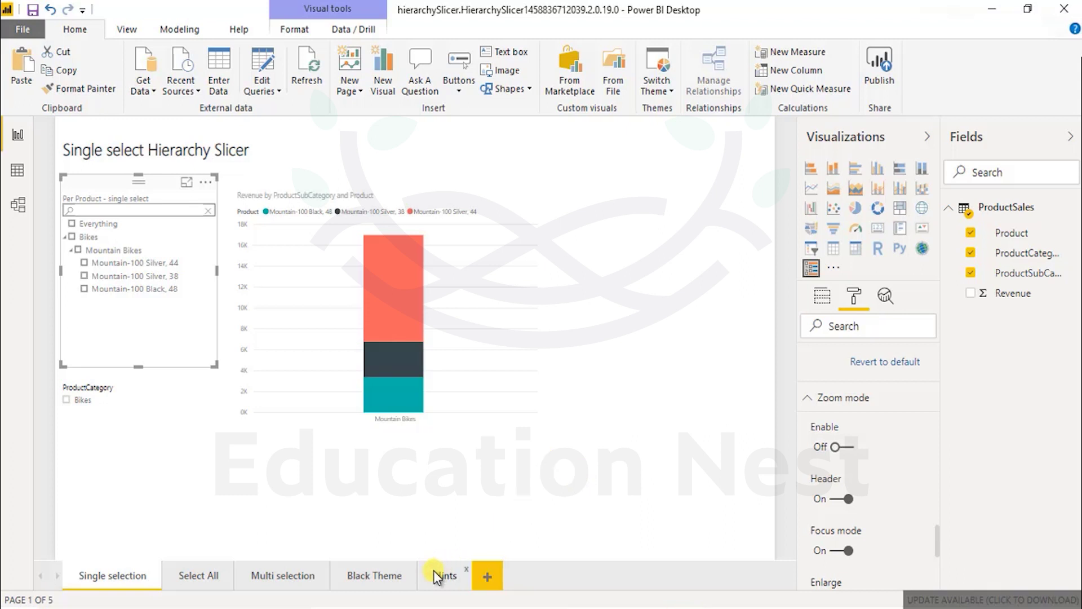
left_click(97, 575)
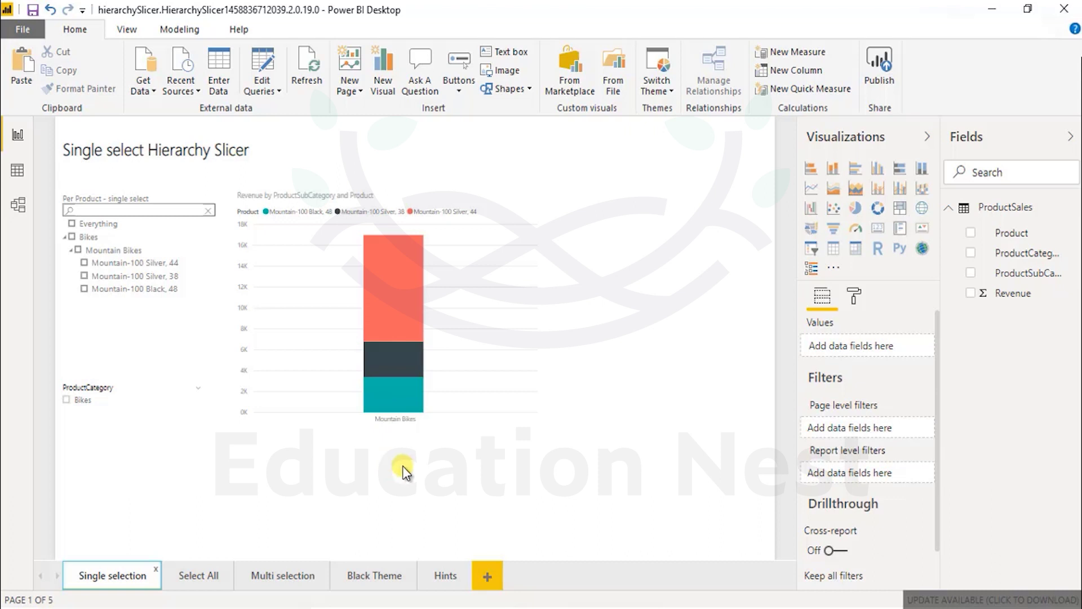
Step: Open the options for importing or deleting custom visuals
left_click(833, 267)
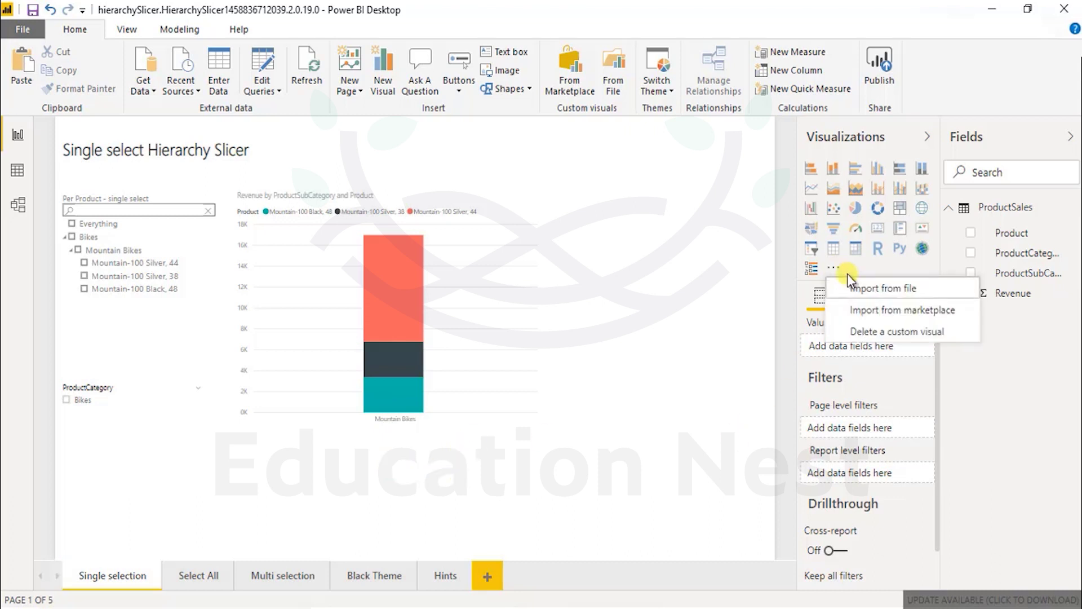